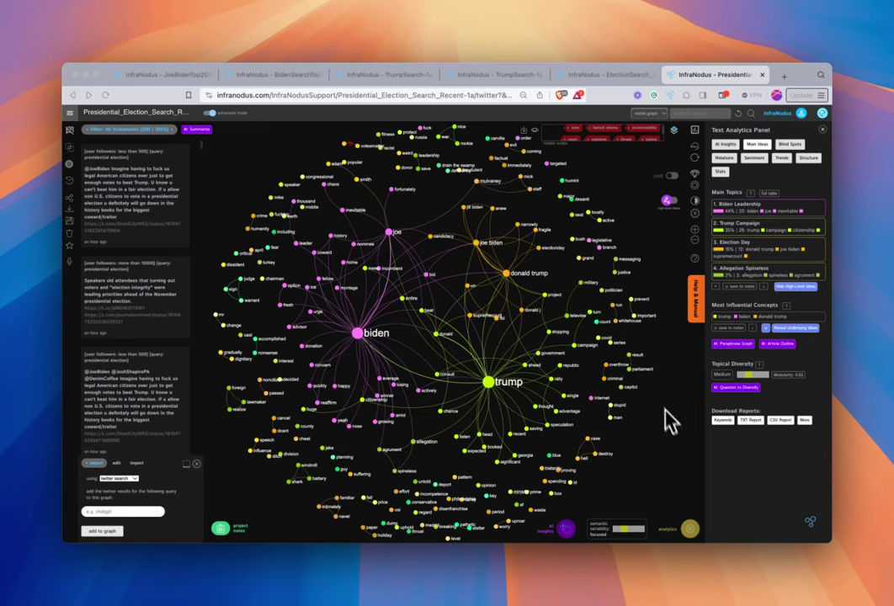
# - Look through the open Biden, Trump and election search graphs one by one, ending on the Presidential_Election_Search graph
pyautogui.click(175, 80)
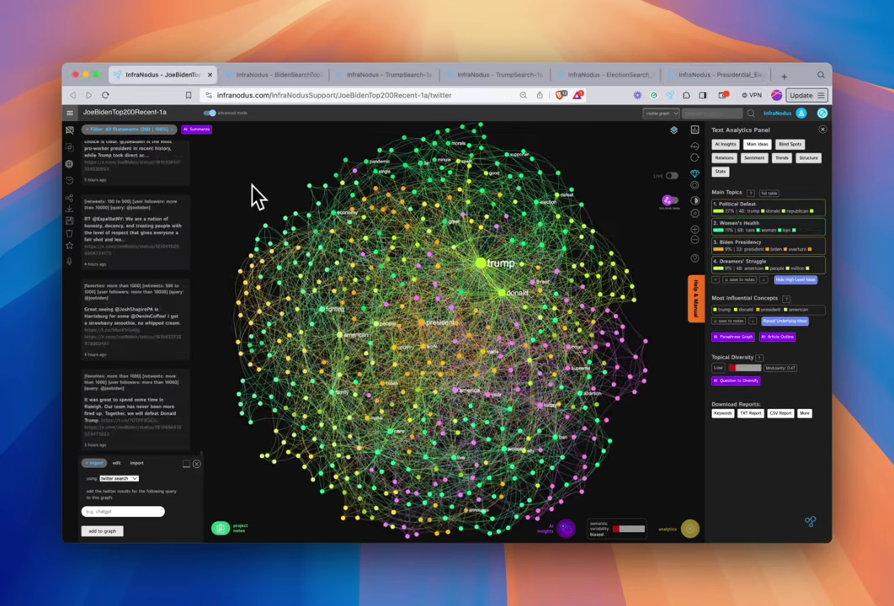
pyautogui.click(271, 77)
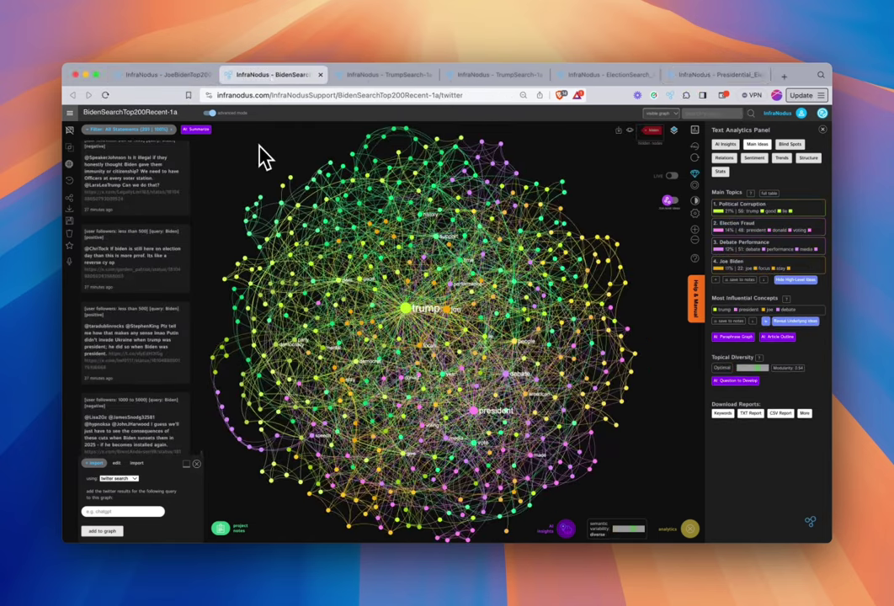
pyautogui.click(386, 77)
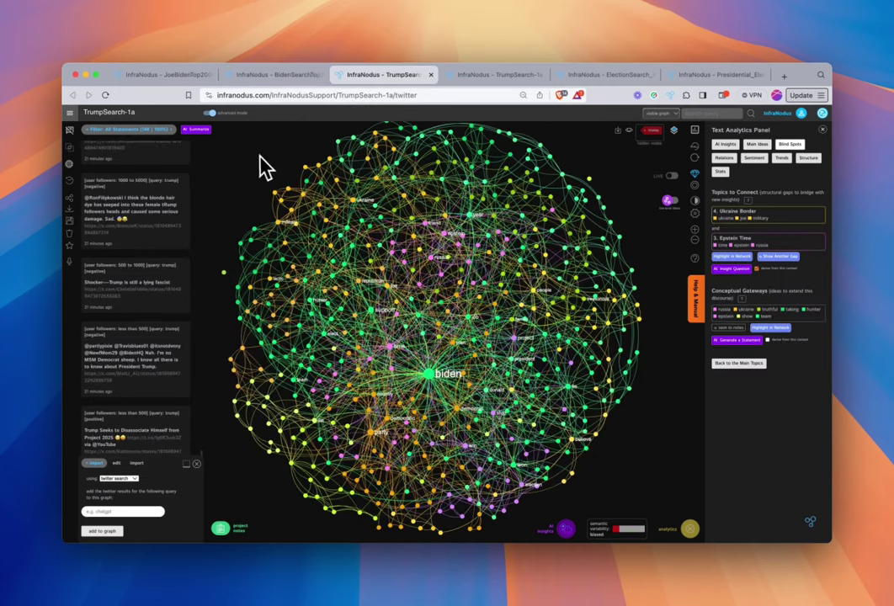
pyautogui.click(488, 76)
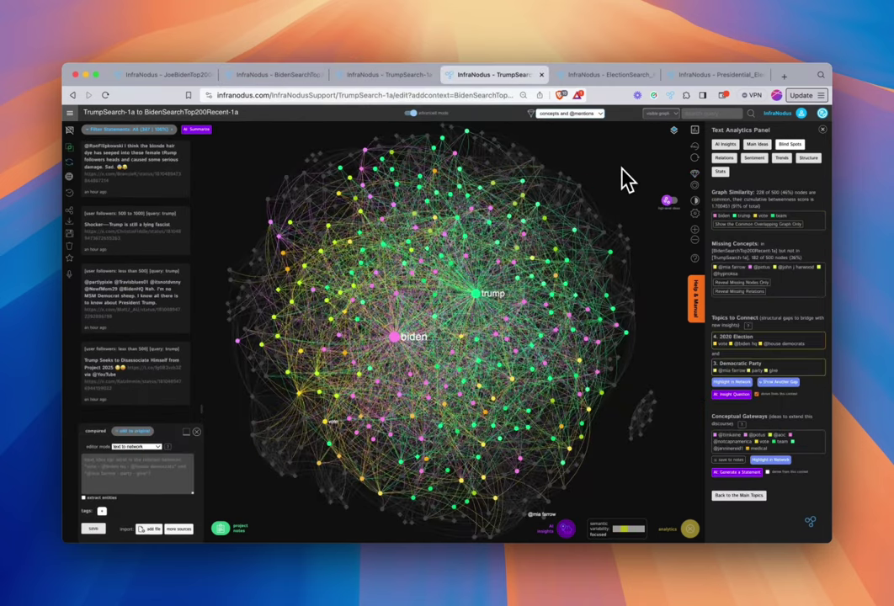
pyautogui.click(618, 80)
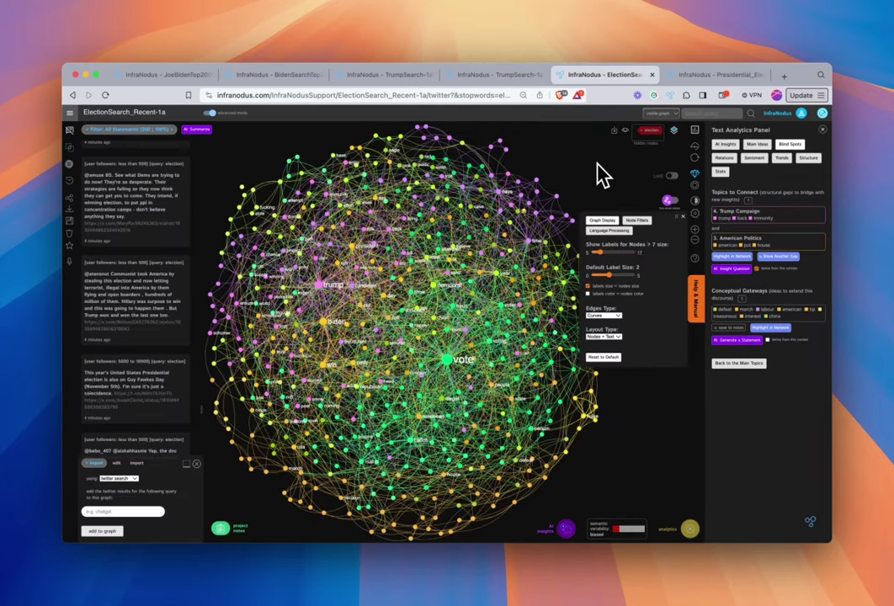
pyautogui.click(702, 75)
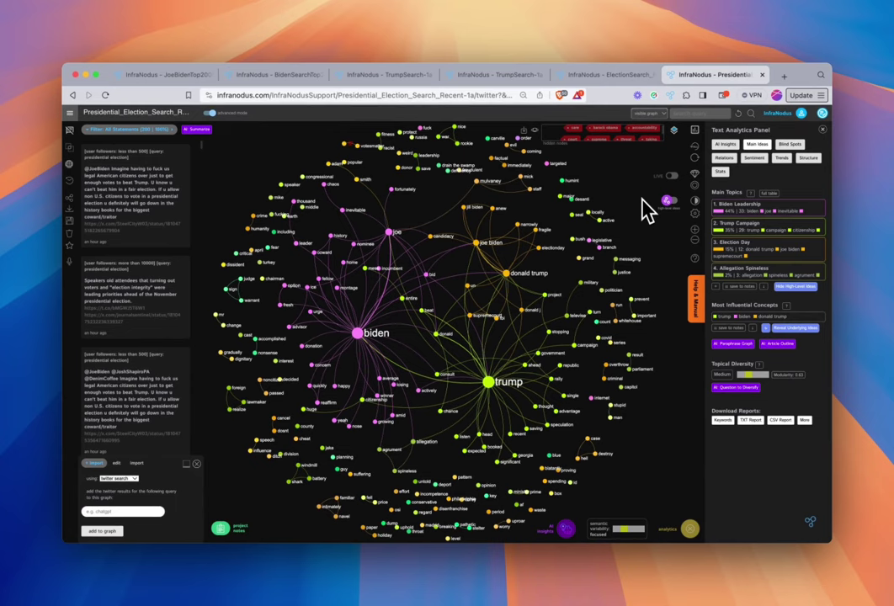
# - Go to the JoeBidenTop200Recent-1a graph and browse back through its list of tweets
pyautogui.click(169, 74)
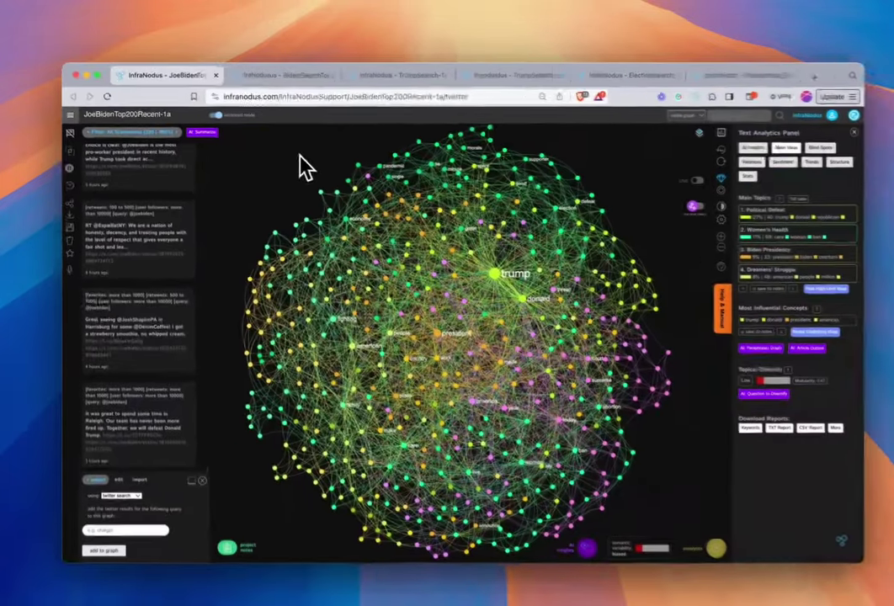
pyautogui.scroll(8, 173, 215)
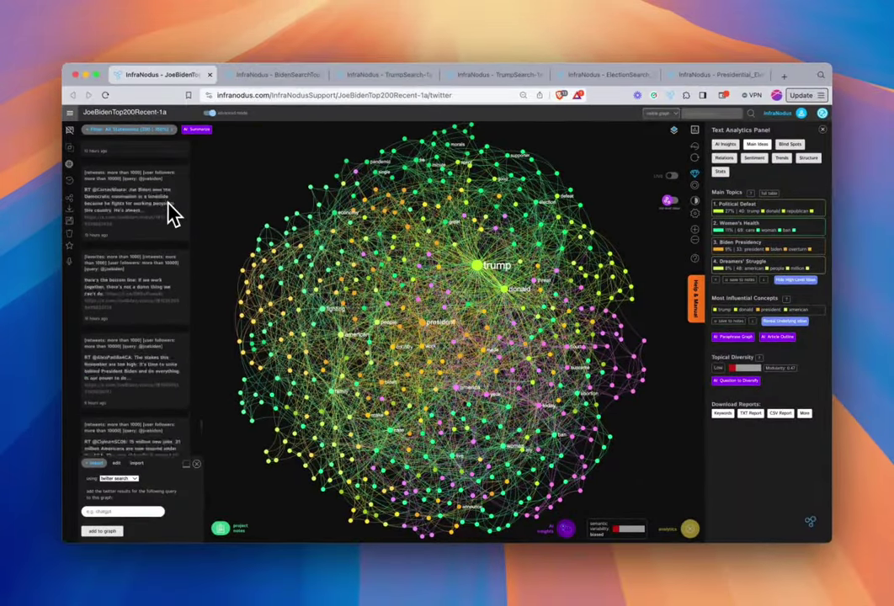
pyautogui.scroll(10, 172, 214)
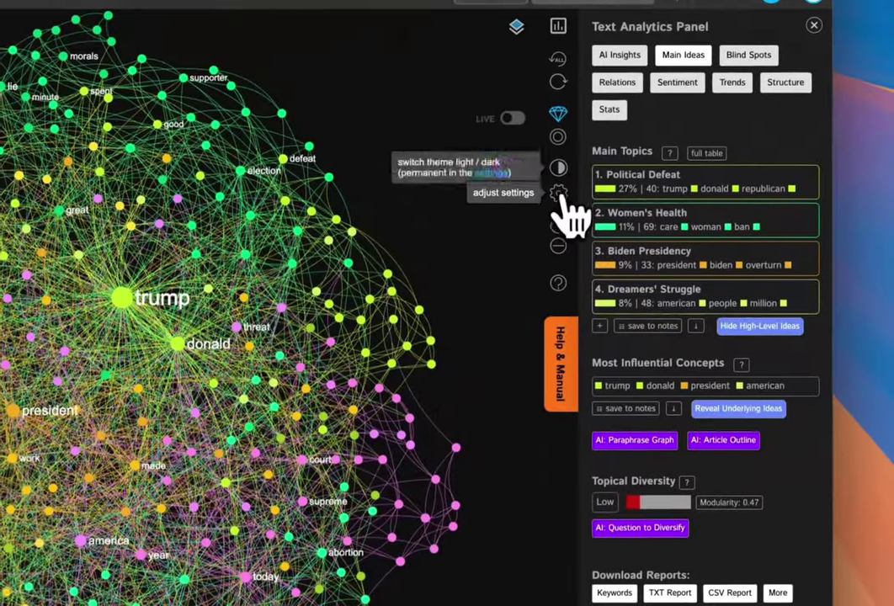
# - Filter the graph's nodes to the time range from 13/06/2024 to 26/06/2024 and close the settings
pyautogui.click(558, 196)
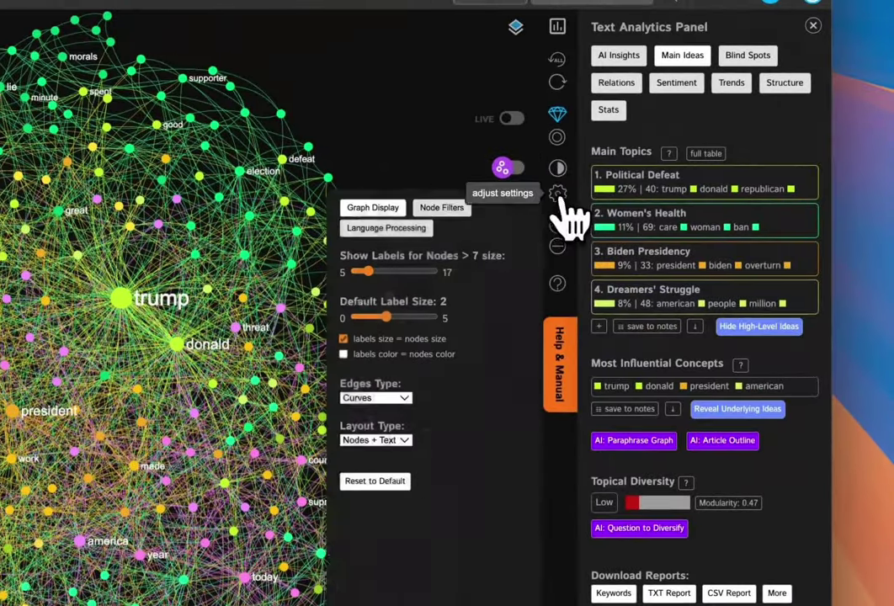
pyautogui.click(439, 214)
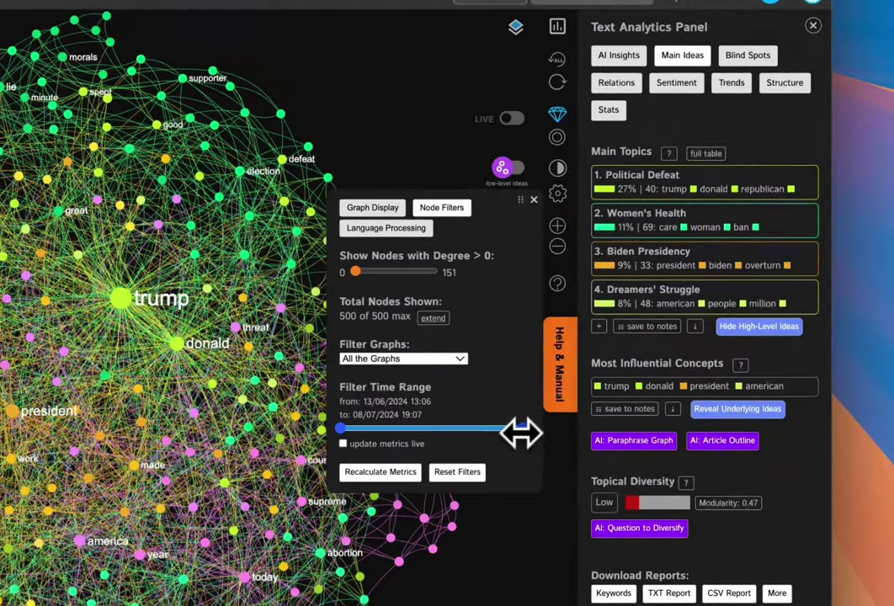
pyautogui.click(558, 199)
pyautogui.click(421, 211)
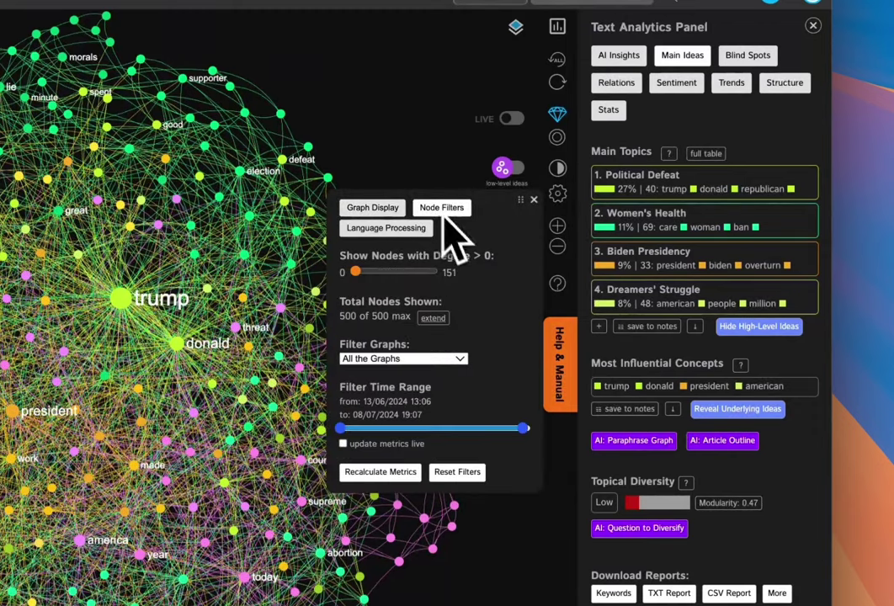
pyautogui.moveTo(523, 430); pyautogui.dragTo(479, 430)
pyautogui.moveTo(652, 334); pyautogui.dragTo(598, 339)
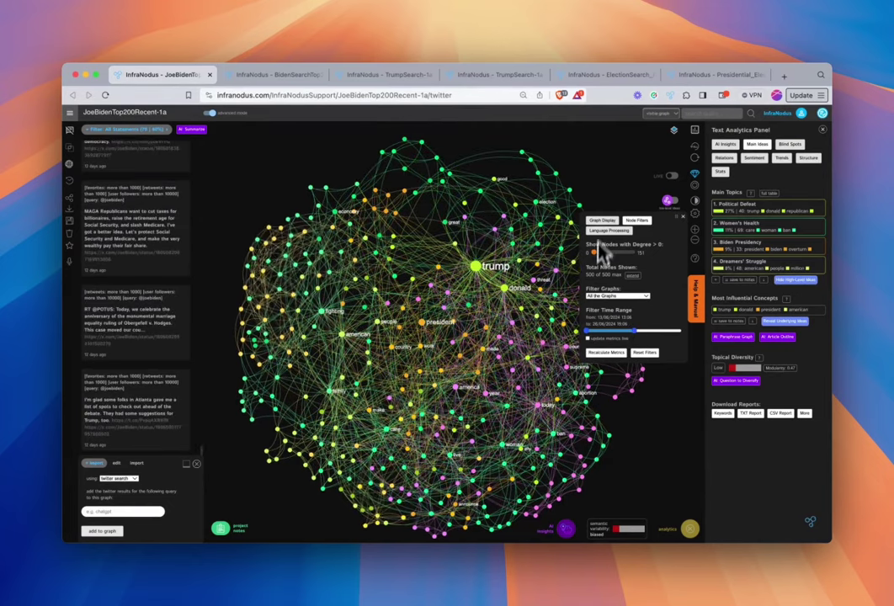
pyautogui.click(682, 217)
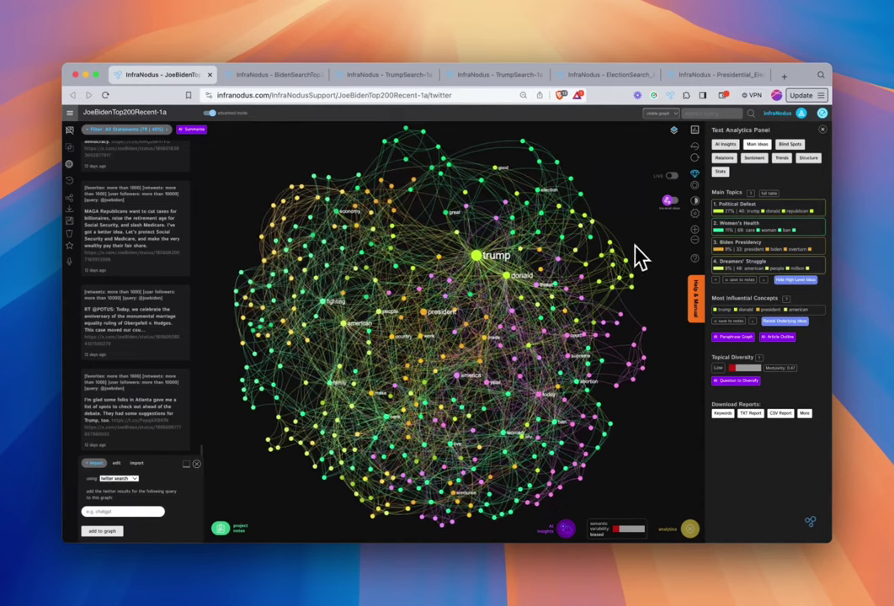
# - Show only nodes with a degree above 24 and extend the time range to 13/06/2024–08/07/2024
pyautogui.click(695, 215)
pyautogui.moveTo(595, 254); pyautogui.dragTo(600, 254)
pyautogui.moveTo(587, 331); pyautogui.dragTo(691, 330)
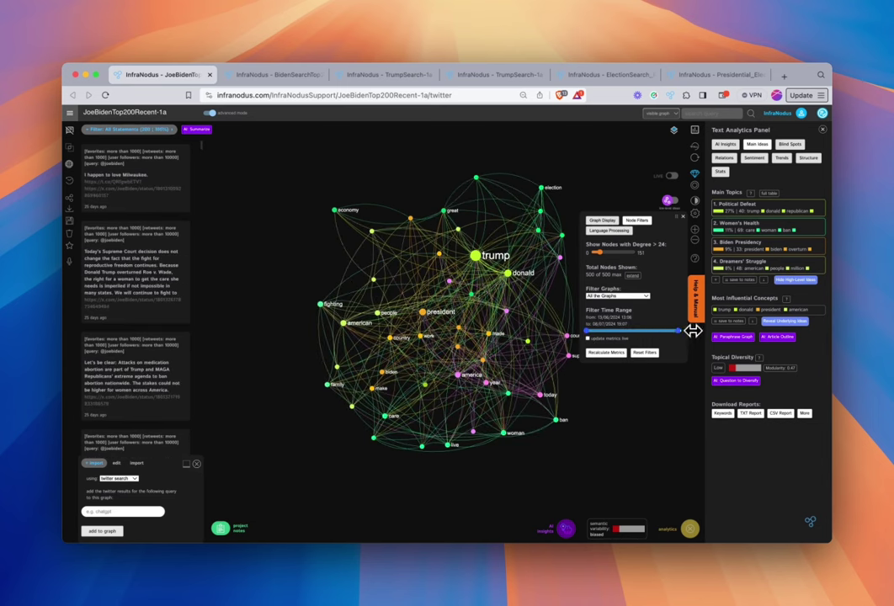
# - Set the node degree filter back to 0 and close the graph settings
pyautogui.click(684, 219)
pyautogui.click(693, 215)
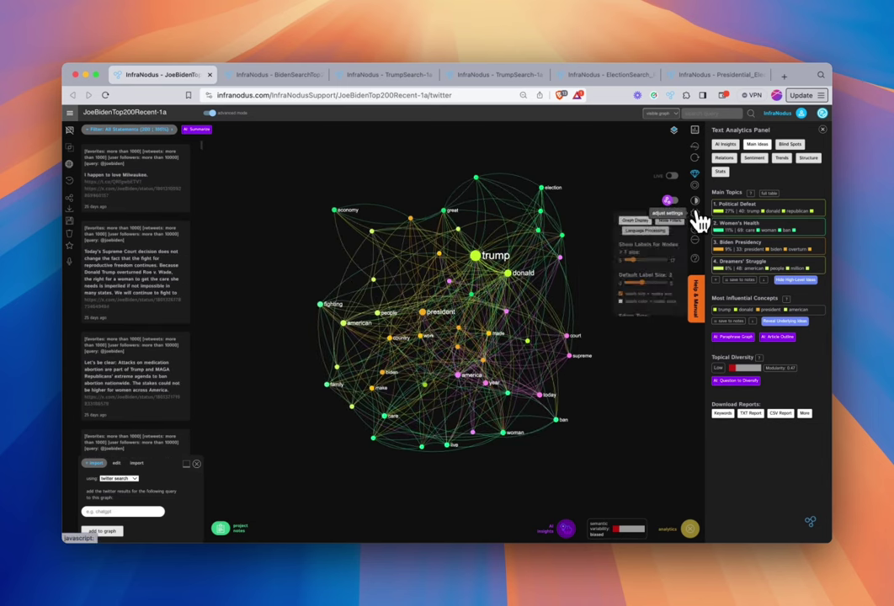
pyautogui.click(595, 254)
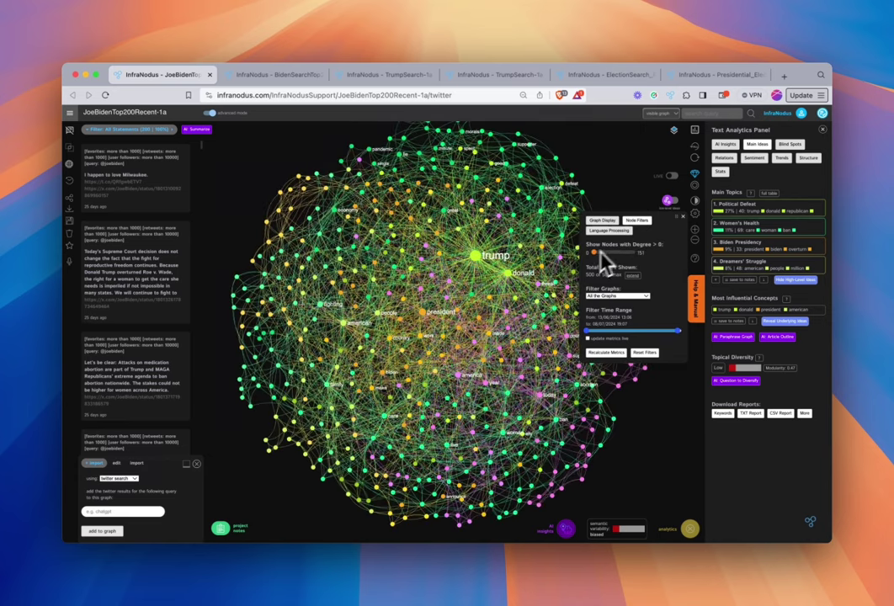
pyautogui.click(694, 215)
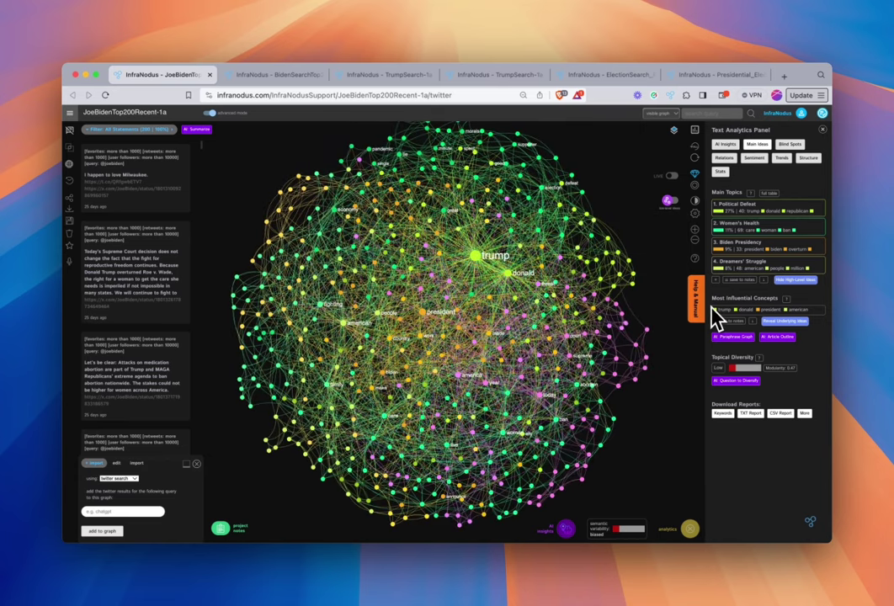
# - Highlight the topics Political Defeat, Women's Health and Biden Presidency in the graph, one at a time
pyautogui.click(794, 210)
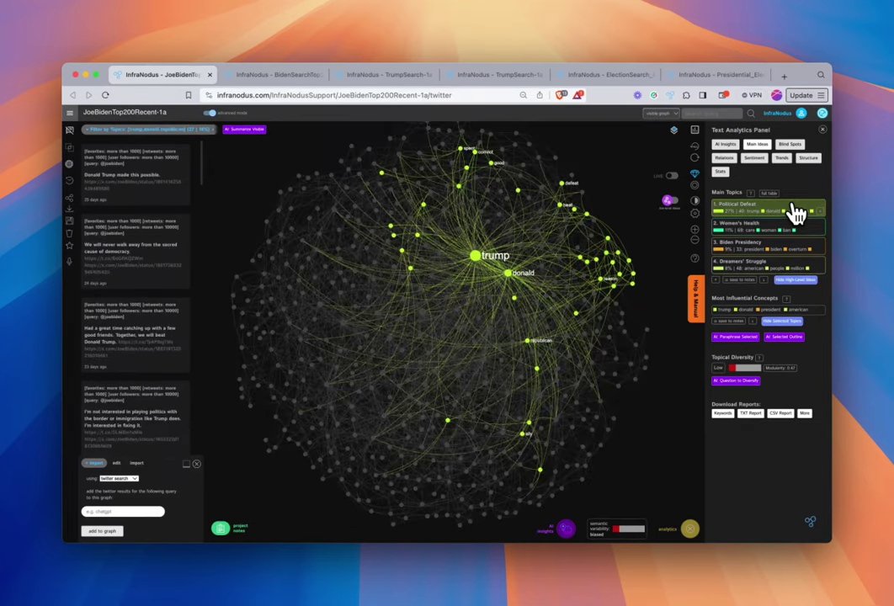
pyautogui.click(794, 208)
pyautogui.click(791, 227)
pyautogui.click(792, 234)
pyautogui.click(791, 246)
pyautogui.click(791, 246)
# - Expand the main topics list and highlight more topics in the graph one at a time, finishing with Biden Presidency
pyautogui.click(716, 280)
pyautogui.click(795, 267)
pyautogui.click(795, 269)
pyautogui.click(784, 285)
pyautogui.click(784, 285)
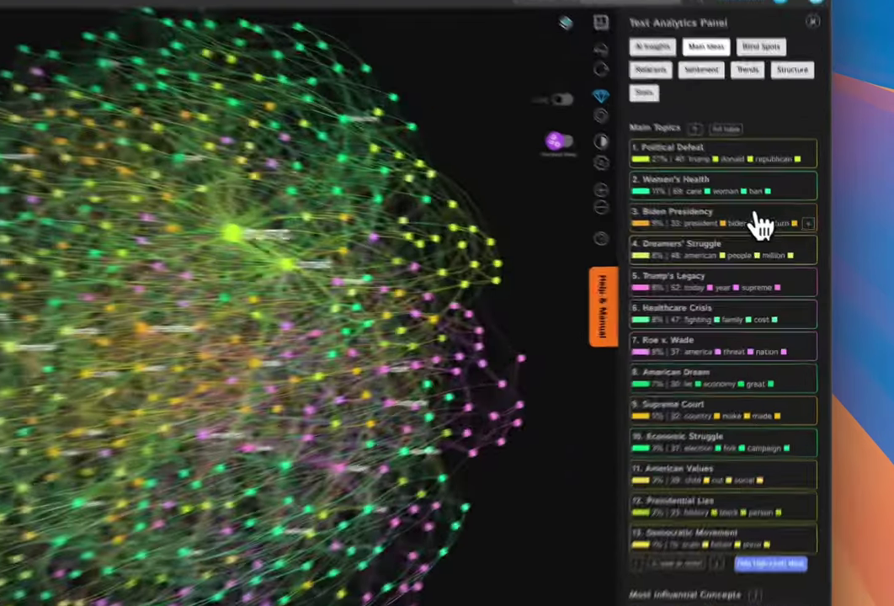
pyautogui.click(783, 252)
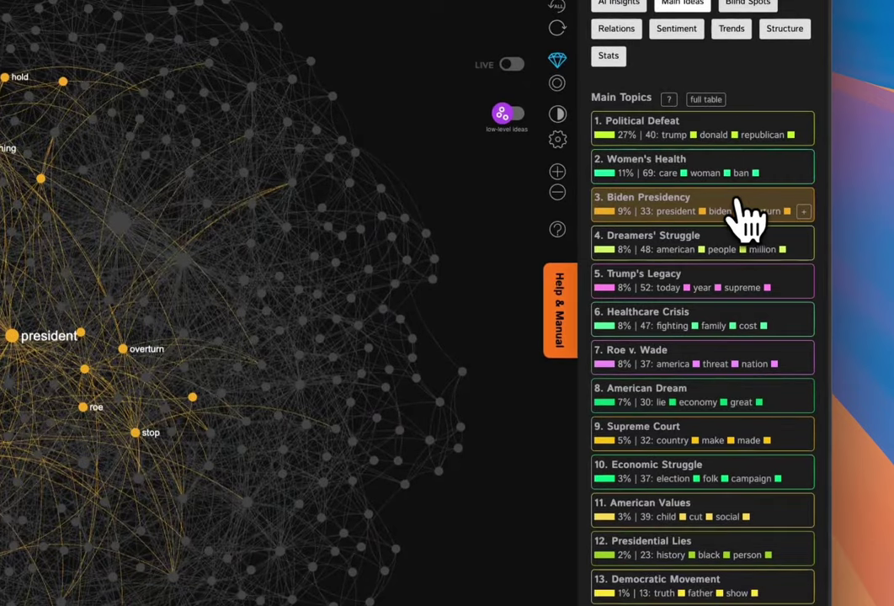
pyautogui.click(743, 216)
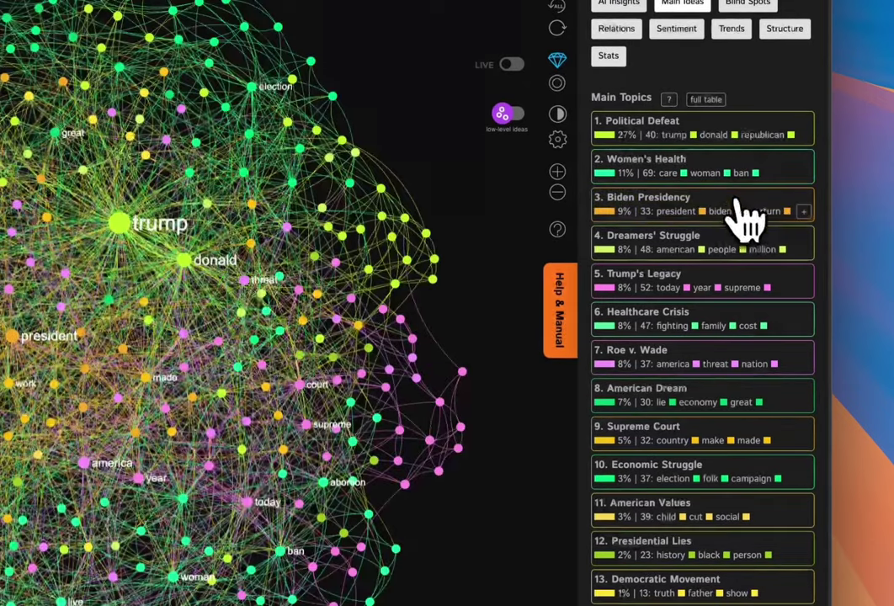
# - Select the nodes belonging to the listed main topics and hide them from the graph
pyautogui.click(610, 139)
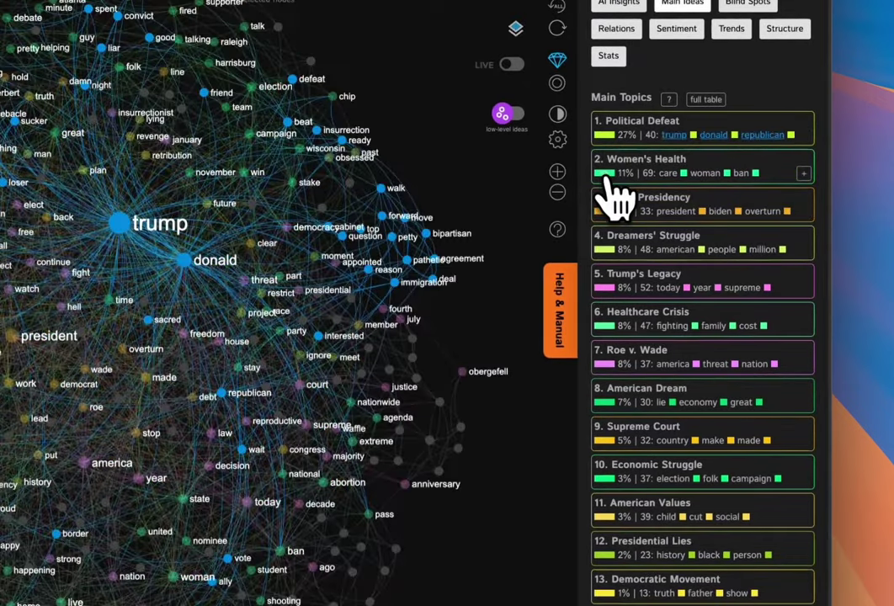
pyautogui.moveTo(605, 178)
pyautogui.mouseDown()
pyautogui.moveTo(599, 447)
pyautogui.moveTo(606, 458)
pyautogui.moveTo(604, 362)
pyautogui.moveTo(619, 372)
pyautogui.moveTo(608, 395)
pyautogui.moveTo(619, 409)
pyautogui.moveTo(614, 462)
pyautogui.moveTo(606, 442)
pyautogui.moveTo(619, 474)
pyautogui.moveTo(610, 475)
pyautogui.moveTo(503, 269)
pyautogui.mouseUp()
pyautogui.scroll(-3, 606, 458)
pyautogui.scroll(5, 614, 474)
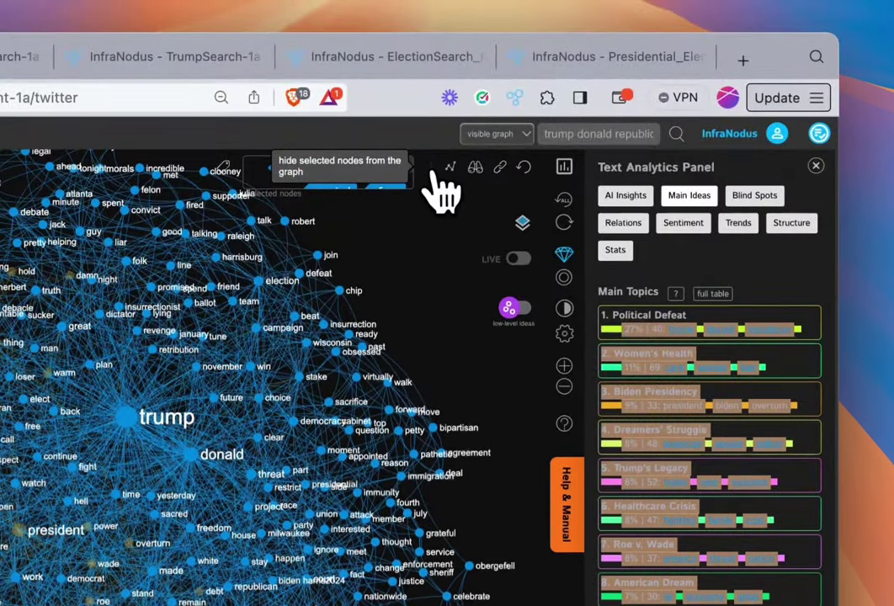
pyautogui.click(425, 54)
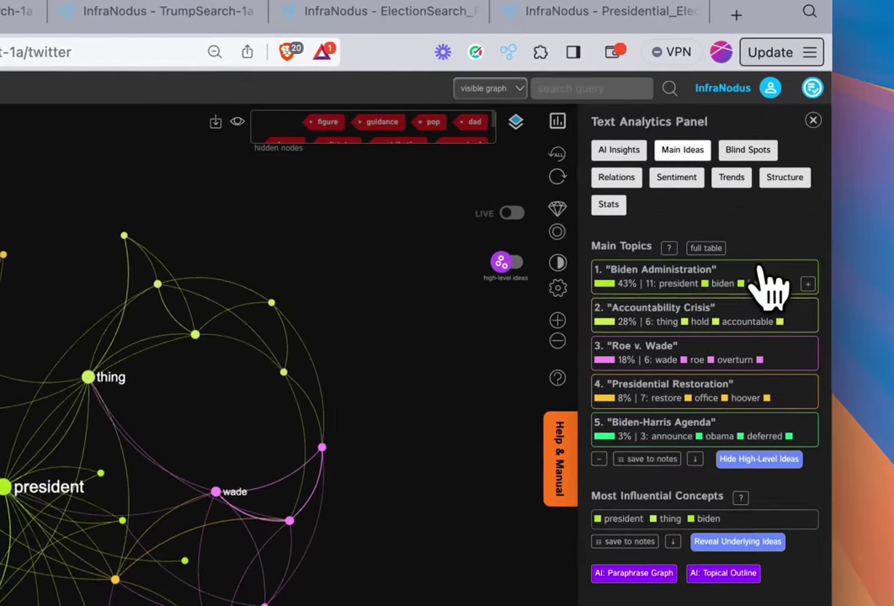
# - Highlight Accountability Crisis, Roe v. Wade, Presidential Restoration and Biden-Harris Agenda in the graph, one at a time
pyautogui.click(764, 311)
pyautogui.click(764, 311)
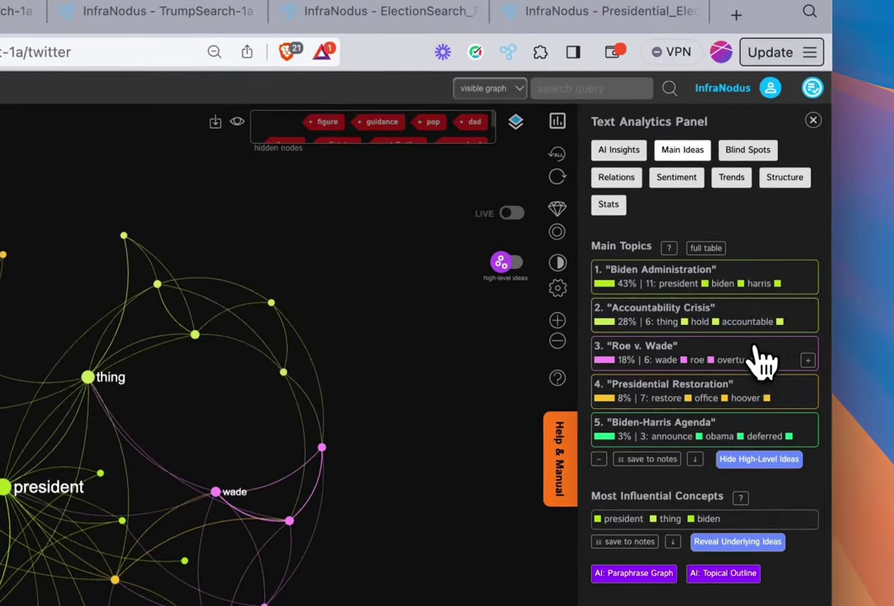
pyautogui.click(757, 353)
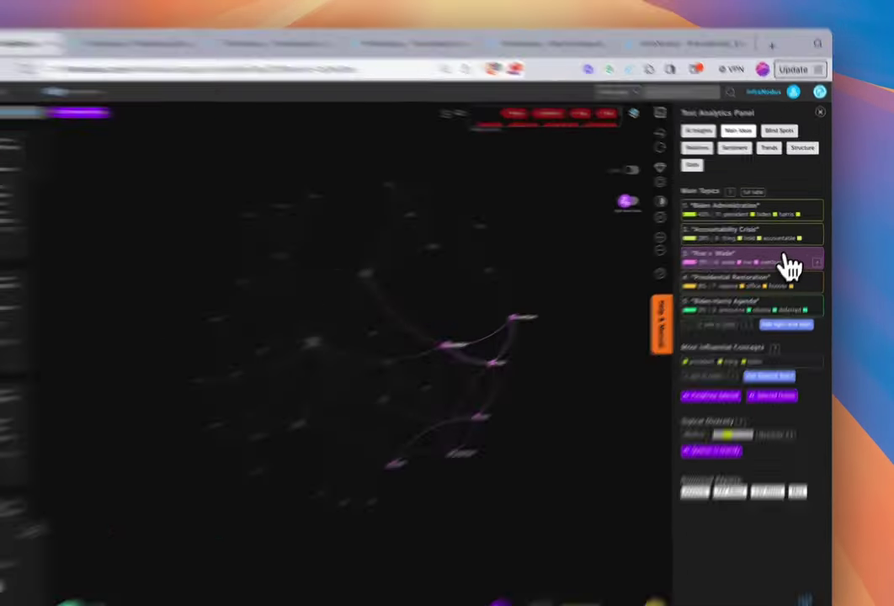
pyautogui.click(795, 250)
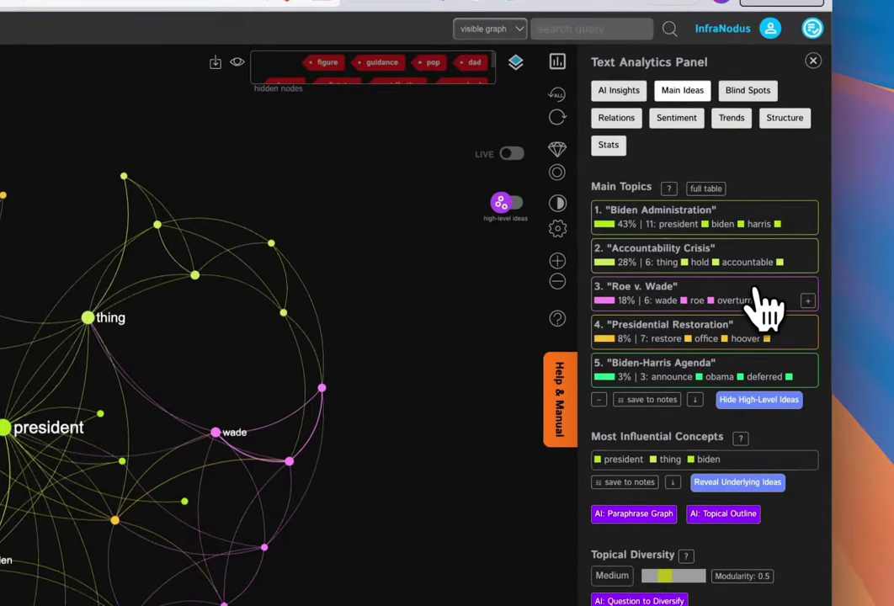
pyautogui.click(774, 332)
pyautogui.click(774, 332)
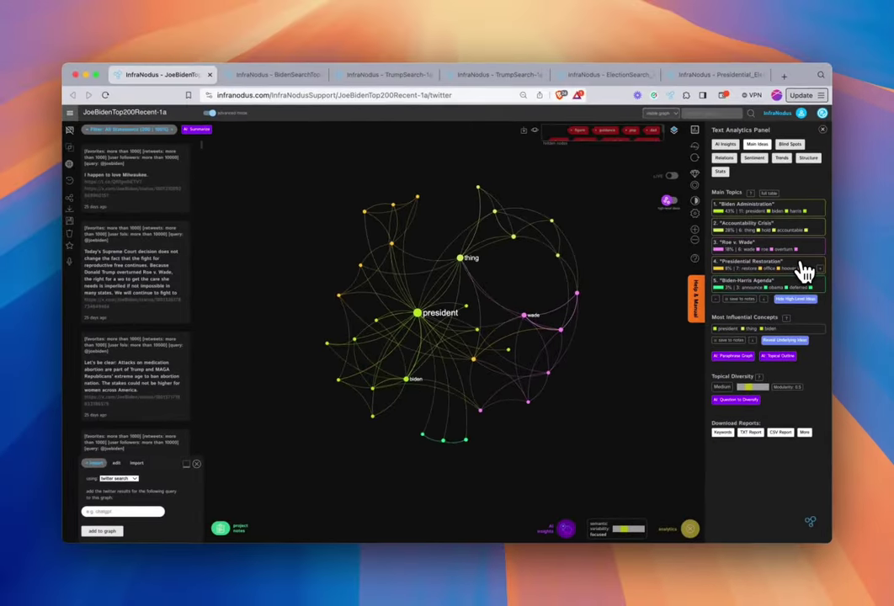
pyautogui.click(793, 282)
pyautogui.click(793, 283)
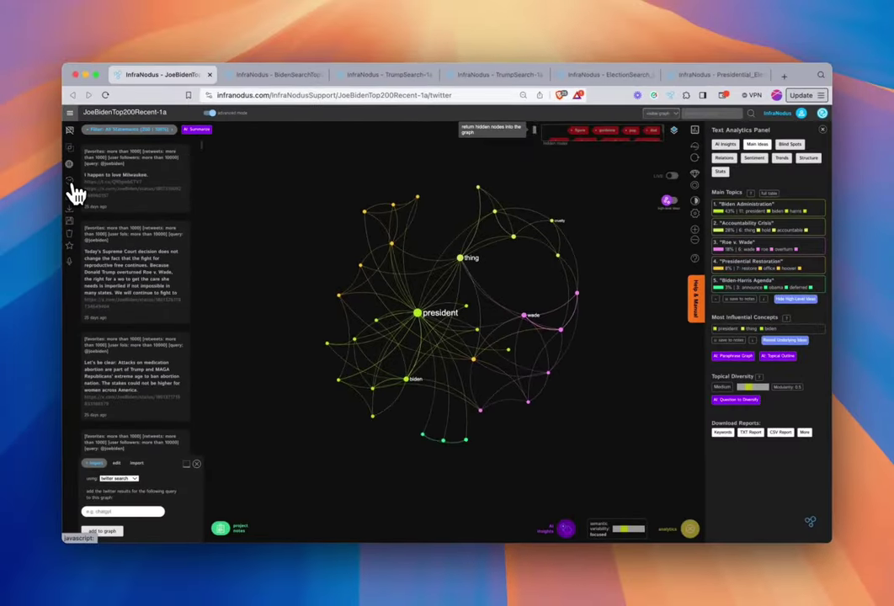
# - Restore the hidden nodes and play the graph's evolution with statements highlighted in the network
pyautogui.click(72, 186)
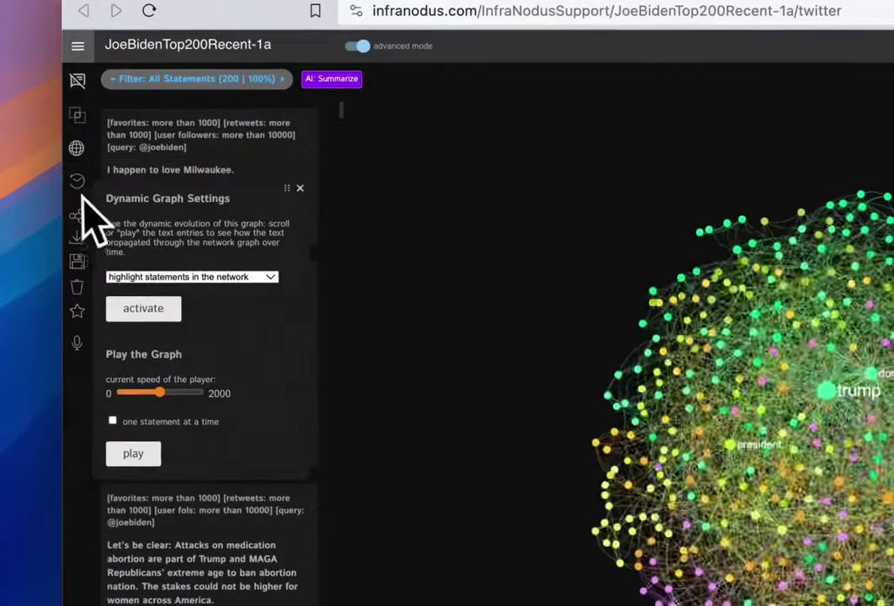
pyautogui.click(137, 312)
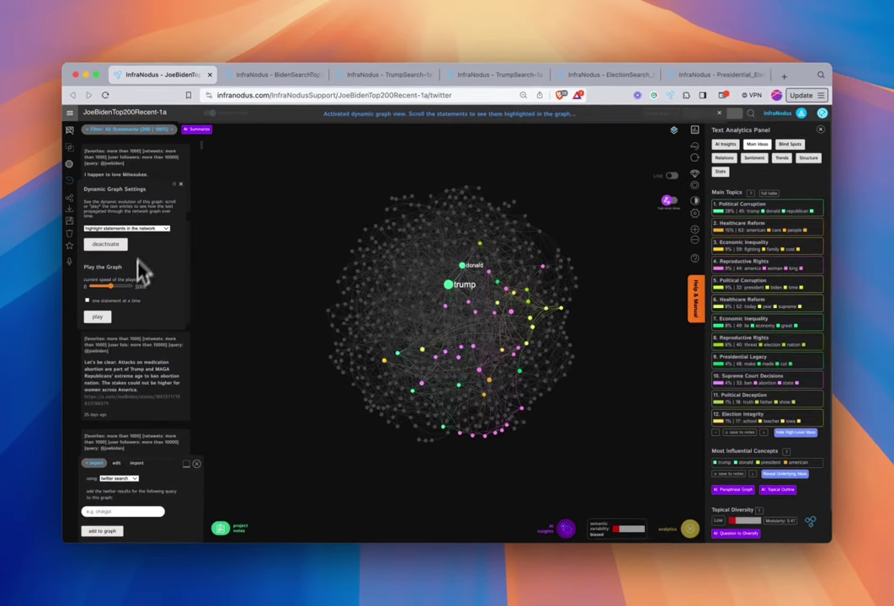
pyautogui.click(99, 318)
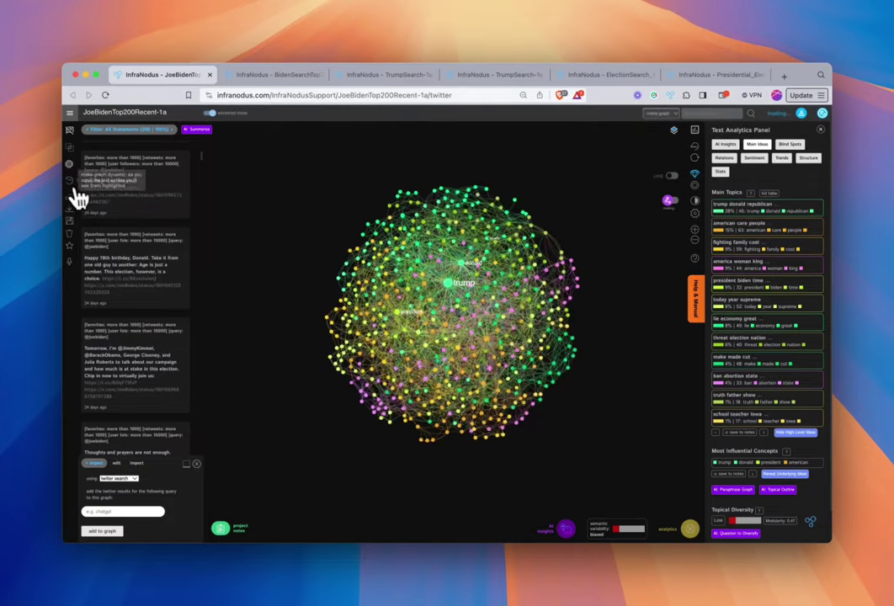
# - Reactivate the dynamic graph view and move through the tweets so each one is highlighted in the network
pyautogui.click(69, 183)
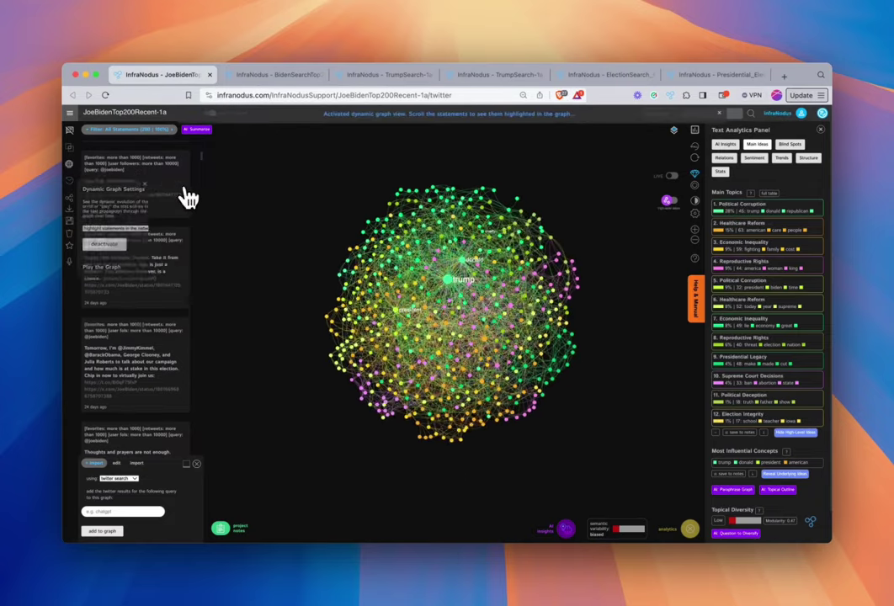
pyautogui.click(101, 244)
pyautogui.scroll(-10, 154, 261)
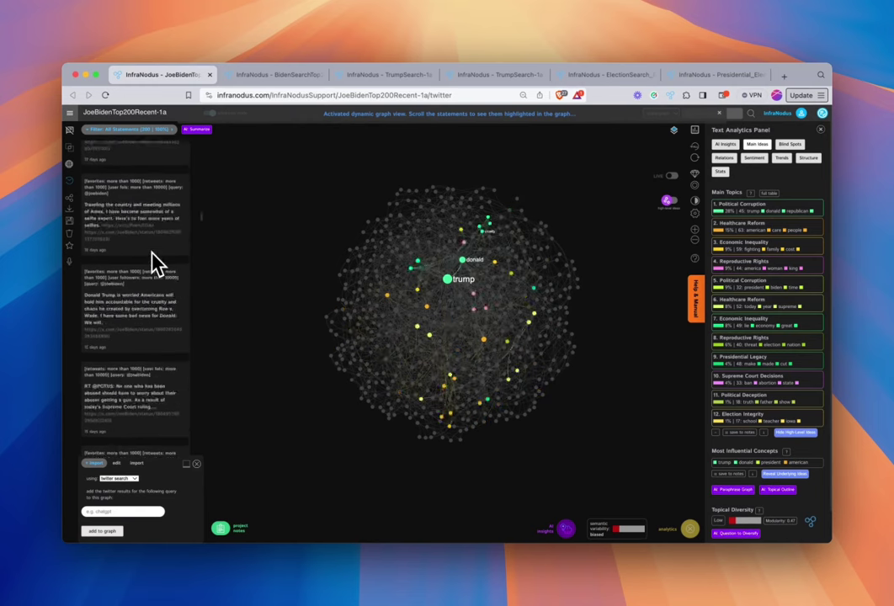
# - Scroll through more tweets to see them highlighted in the network, and switch to the BidenSearchTop200Recent-1a graph
pyautogui.scroll(-10, 154, 261)
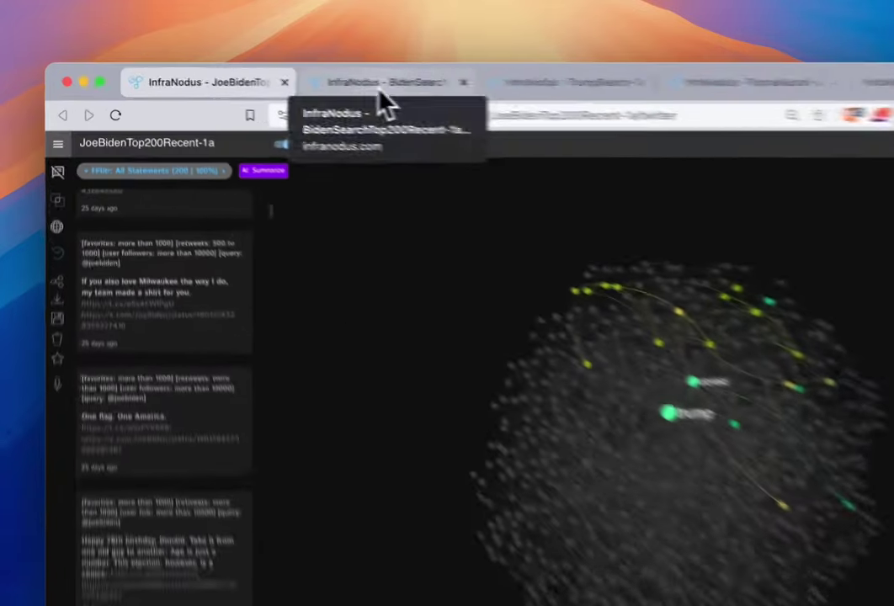
pyautogui.click(268, 76)
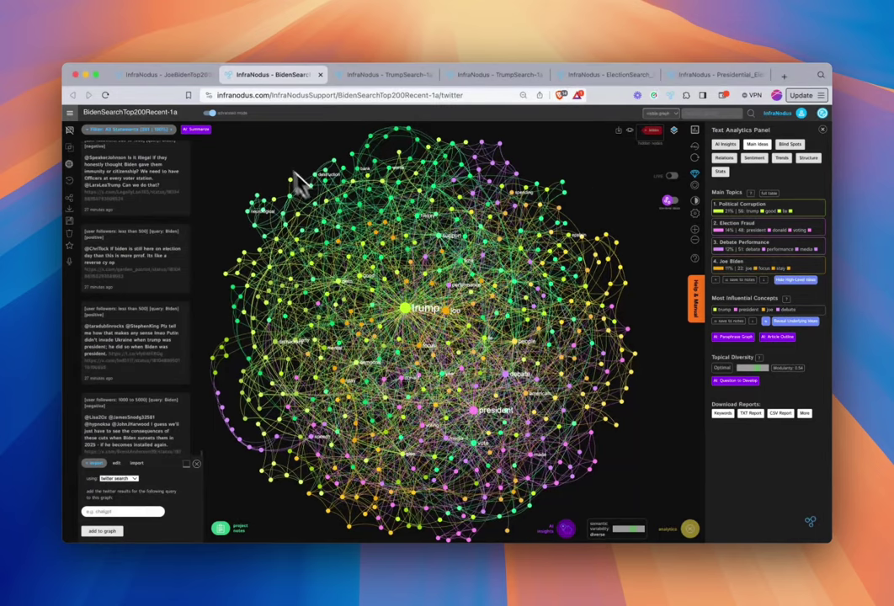
# - Compare the BidenSearchTop200Recent-1a graph with JoeBidenTop200Recent-1a, visualising how it intersects with that context
pyautogui.click(69, 147)
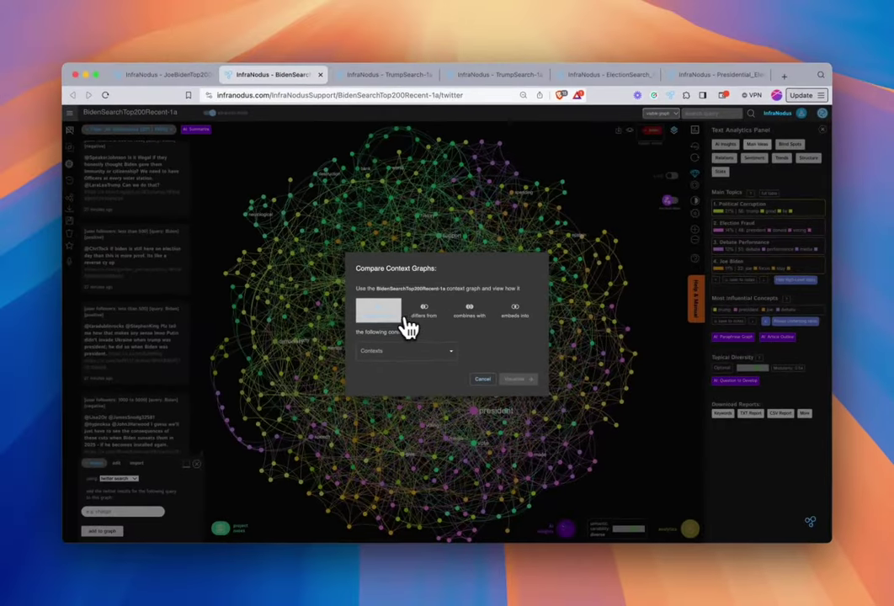
pyautogui.click(402, 321)
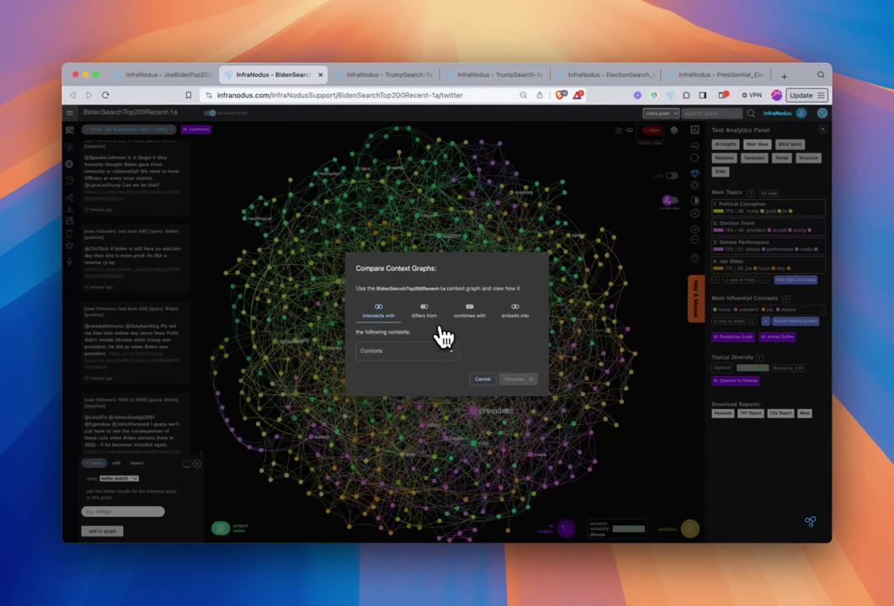
pyautogui.click(421, 350)
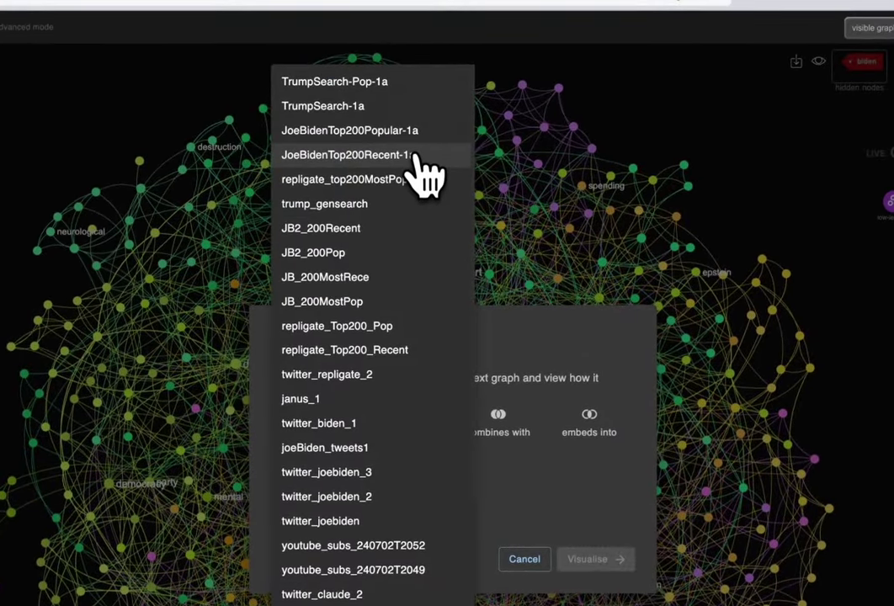
pyautogui.click(425, 158)
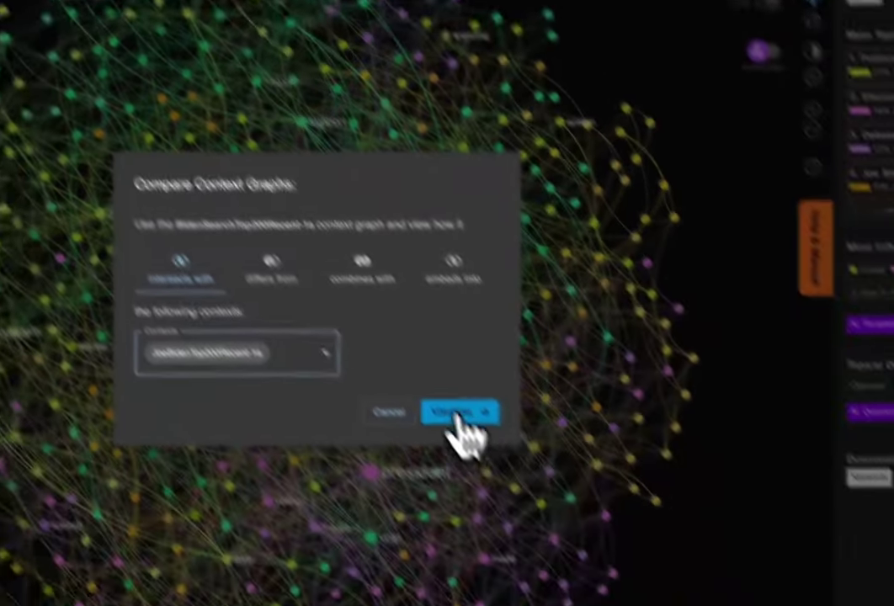
pyautogui.press('Return')
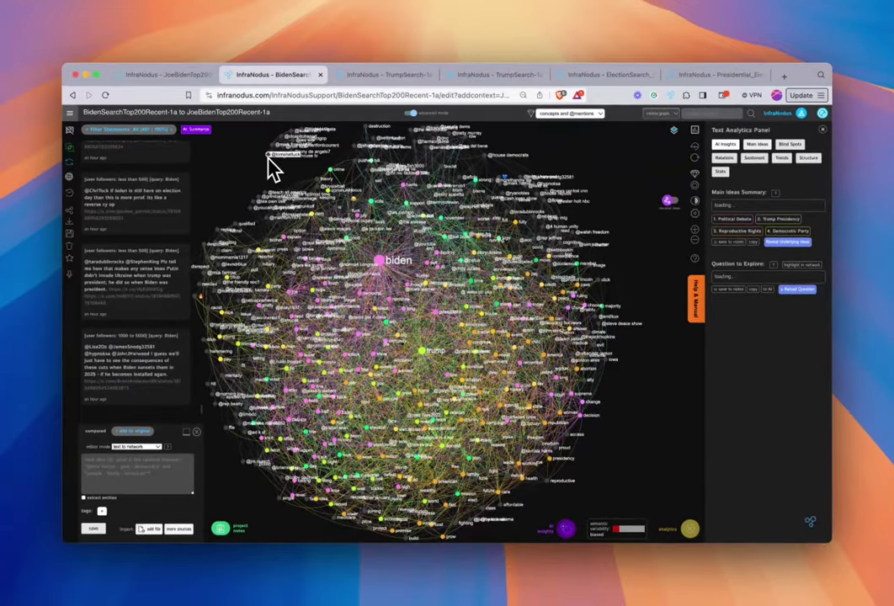
# - Filter the comparison graph to concepts only and hide the biden and trump nodes
pyautogui.click(581, 115)
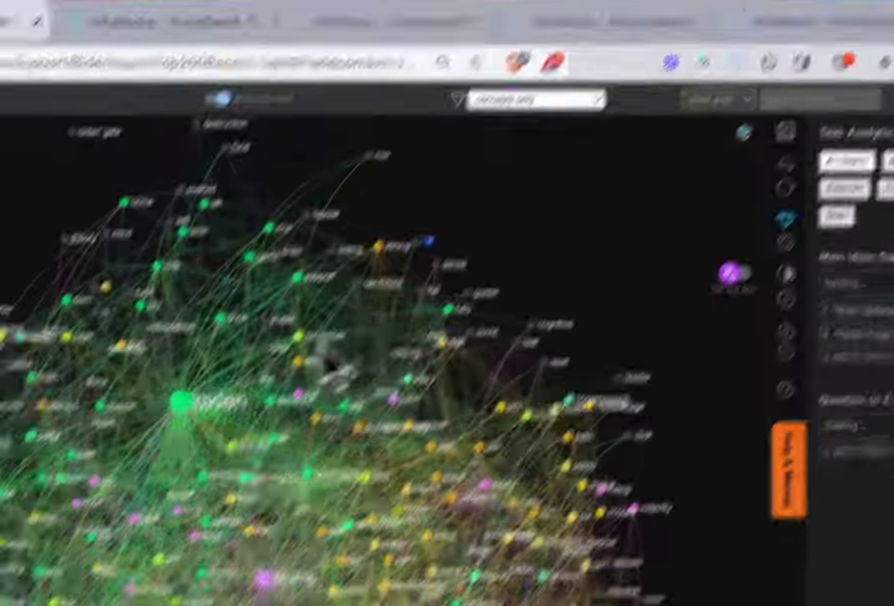
pyautogui.click(181, 402)
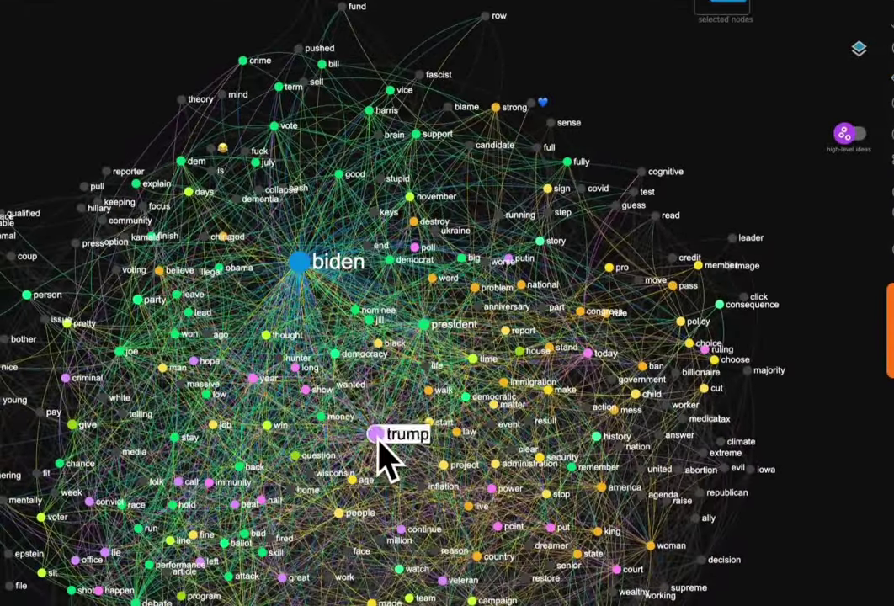
pyautogui.click(264, 579)
pyautogui.click(623, 118)
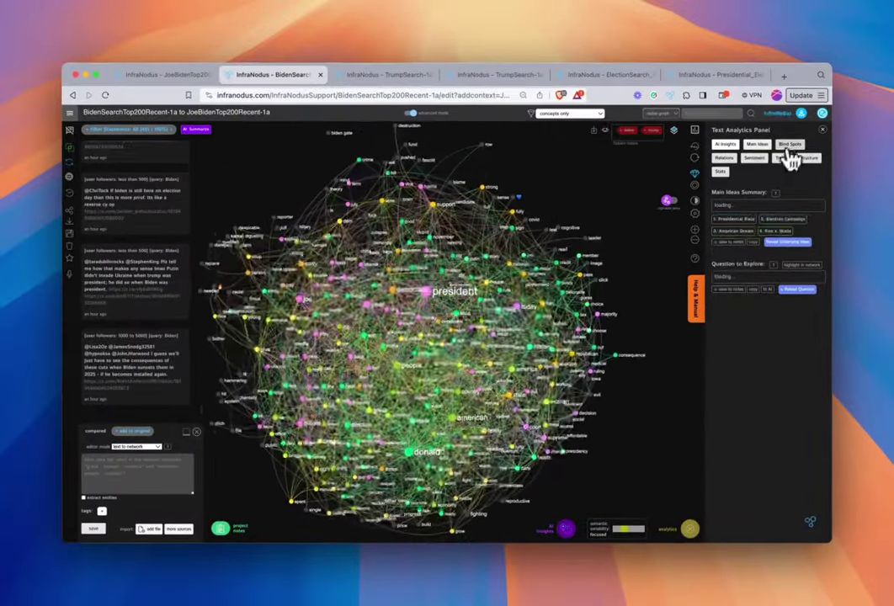
# - Examine the comparison's blind spots, including the graph similarity and the missing concepts
pyautogui.click(791, 147)
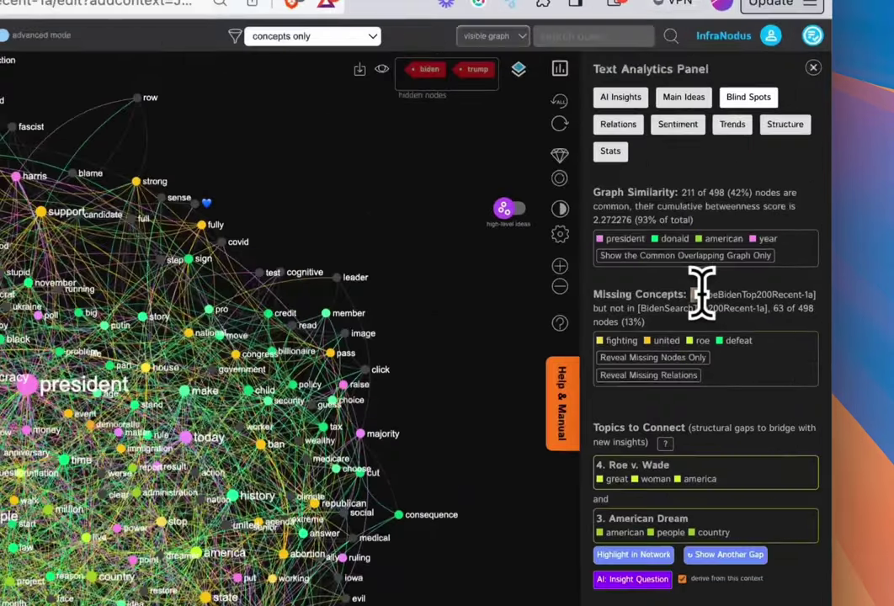
pyautogui.moveTo(761, 243); pyautogui.dragTo(817, 242)
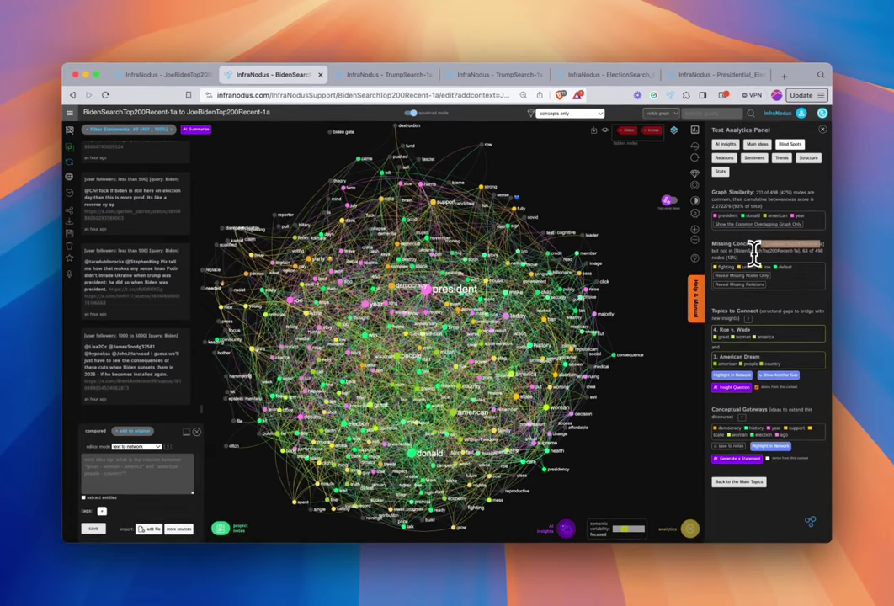
# - Reverse the direction of the comparison and limit the graph to concepts only and missing nodes
pyautogui.click(75, 166)
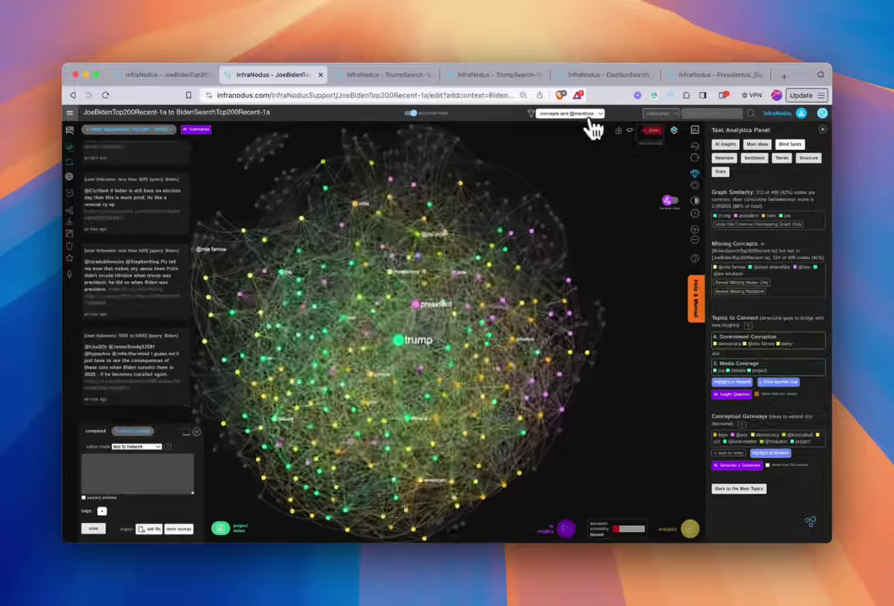
pyautogui.click(571, 114)
pyautogui.click(555, 135)
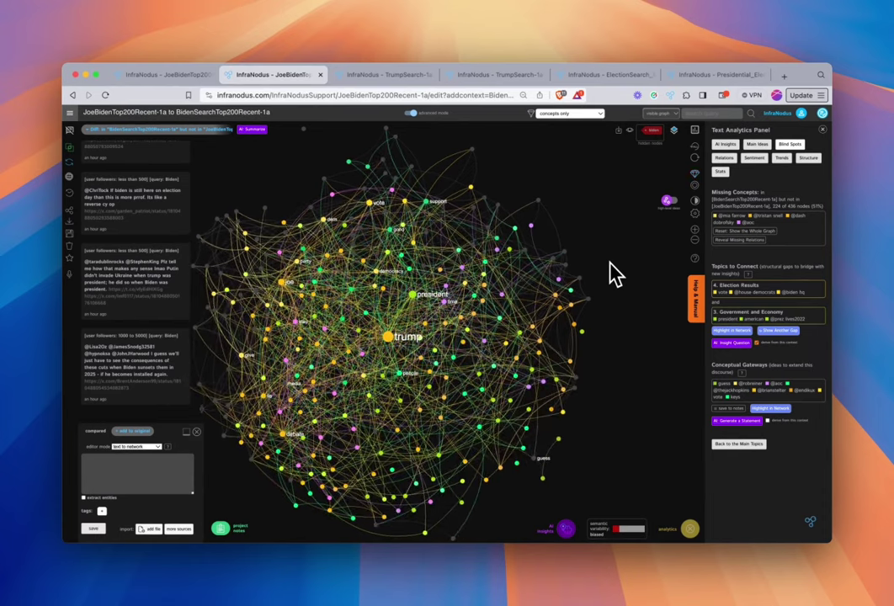
# - Lower the node size threshold for showing labels in the graph display settings
pyautogui.click(693, 214)
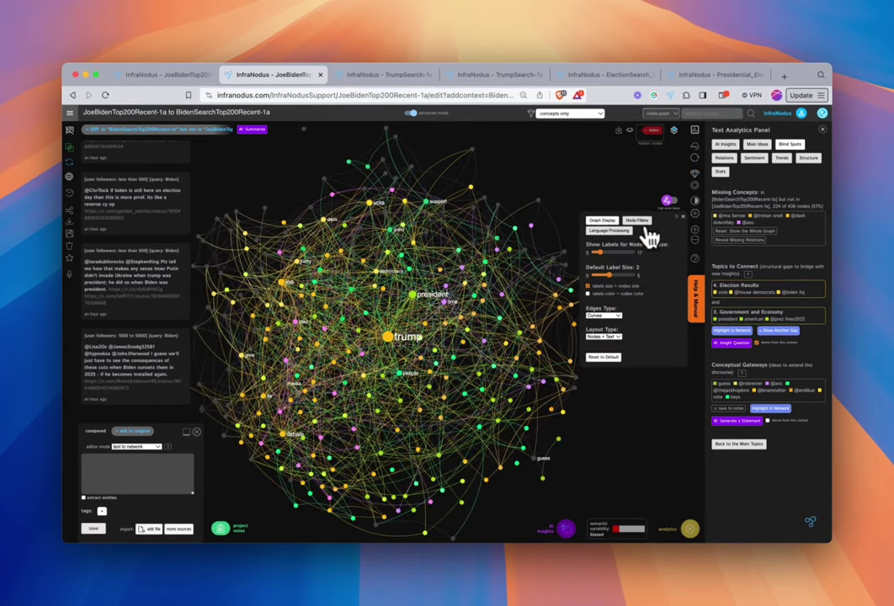
pyautogui.moveTo(598, 259)
pyautogui.mouseDown()
pyautogui.moveTo(590, 253)
pyautogui.moveTo(603, 260)
pyautogui.moveTo(595, 261)
pyautogui.mouseUp()
pyautogui.click(682, 217)
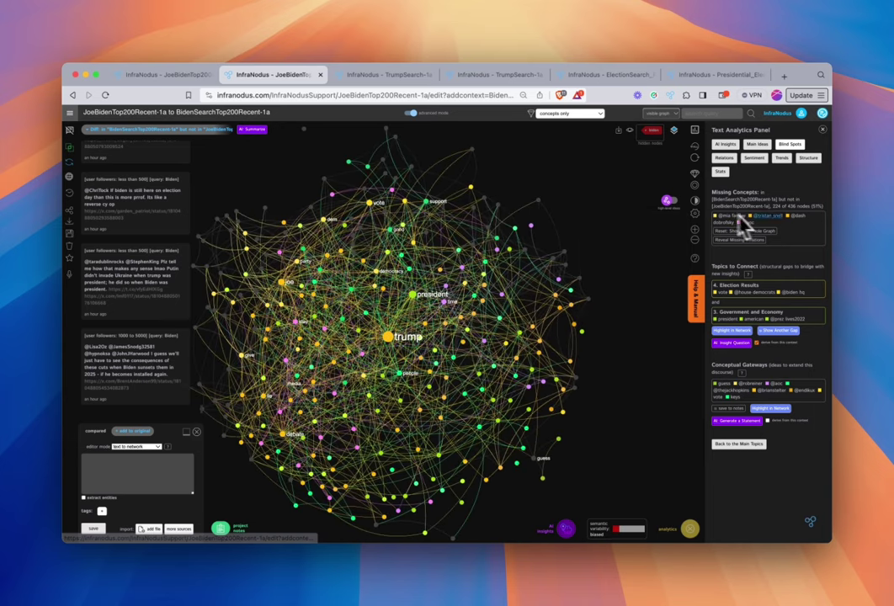
# - Highlight the structural gap between Election Results and Government and Economy in the network, and go through two more topic gaps
pyautogui.click(732, 331)
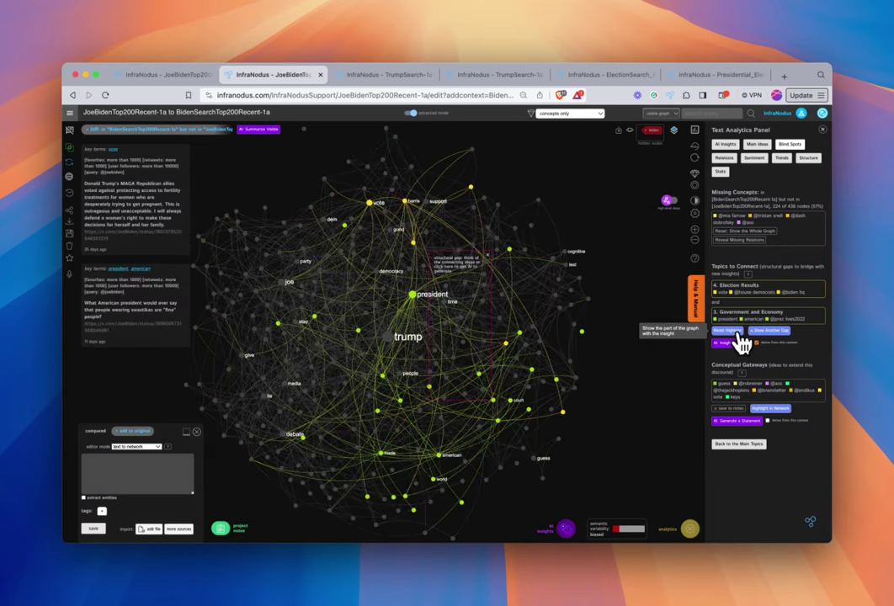
pyautogui.click(777, 337)
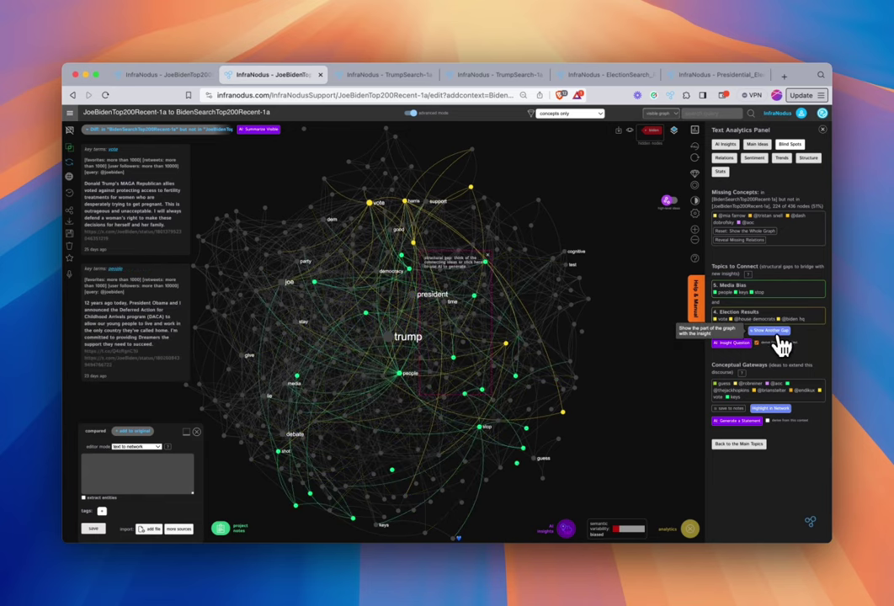
pyautogui.click(781, 337)
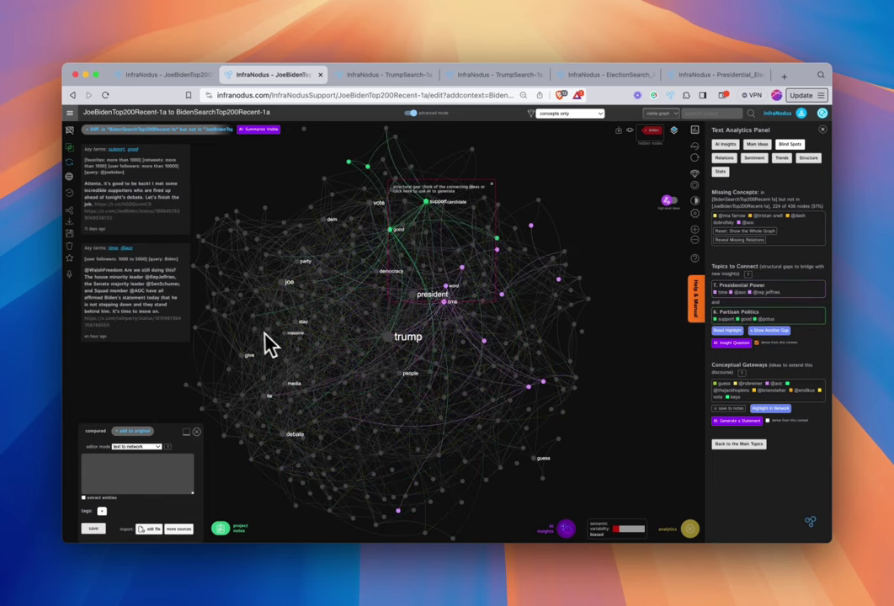
# - View the original X posts of the two tweets listed for the Presidential Power and Partisan Politics gap, closing each after viewing
pyautogui.click(168, 329)
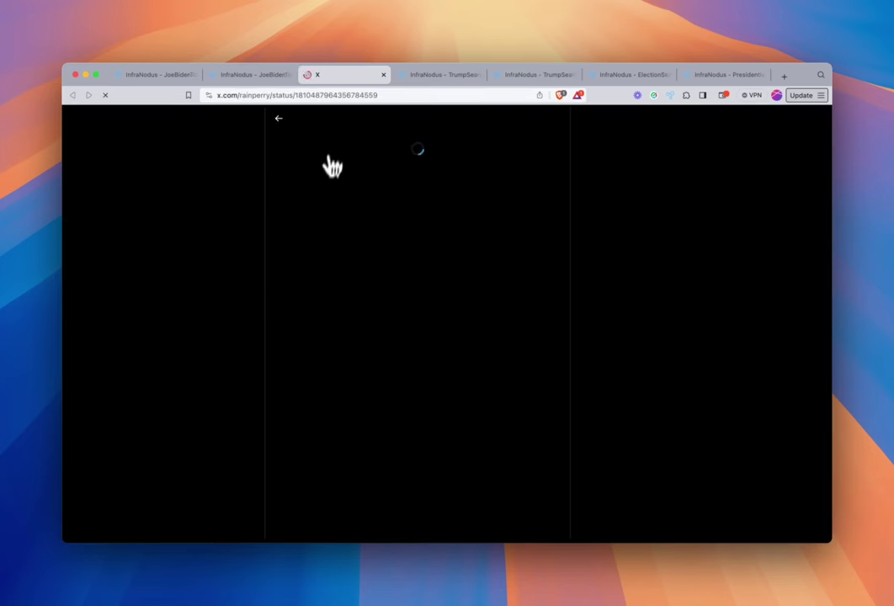
pyautogui.click(383, 74)
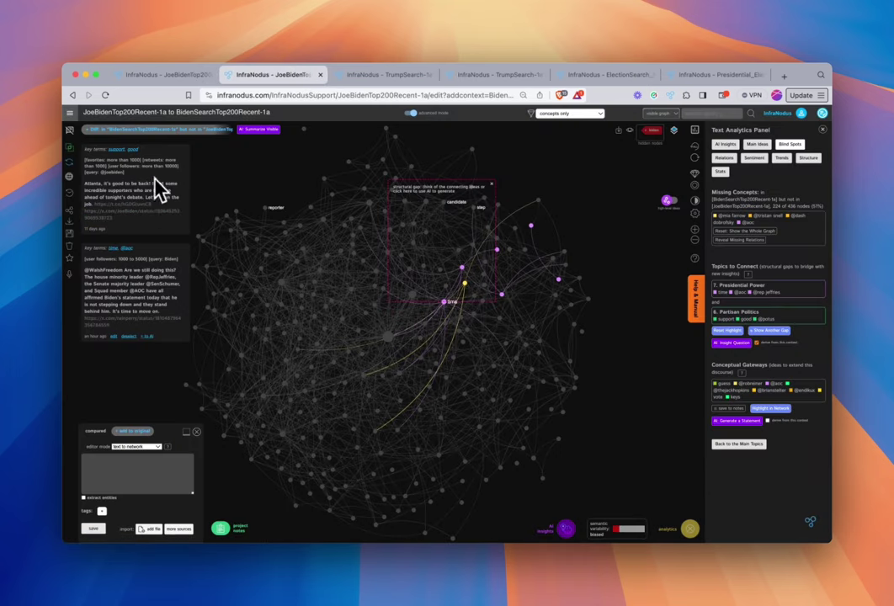
pyautogui.click(127, 210)
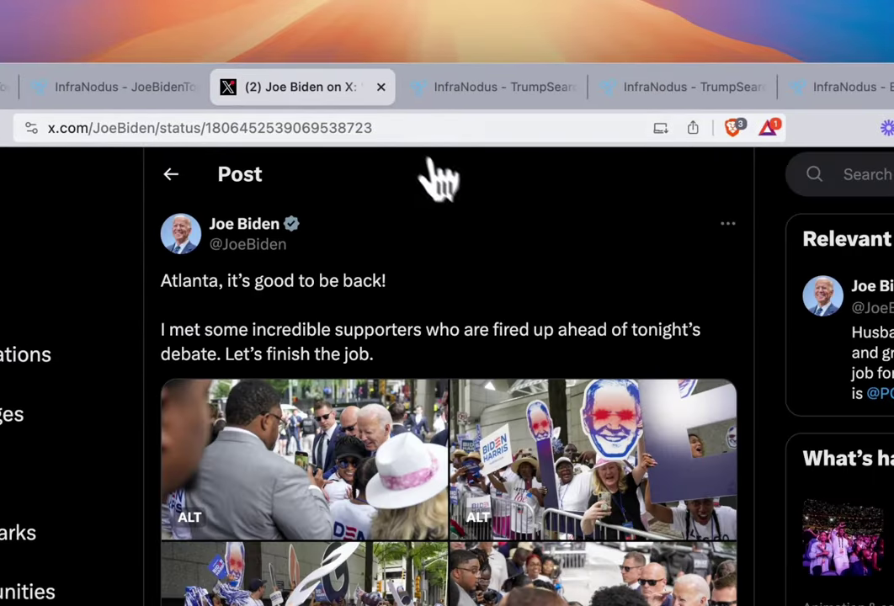
pyautogui.click(380, 87)
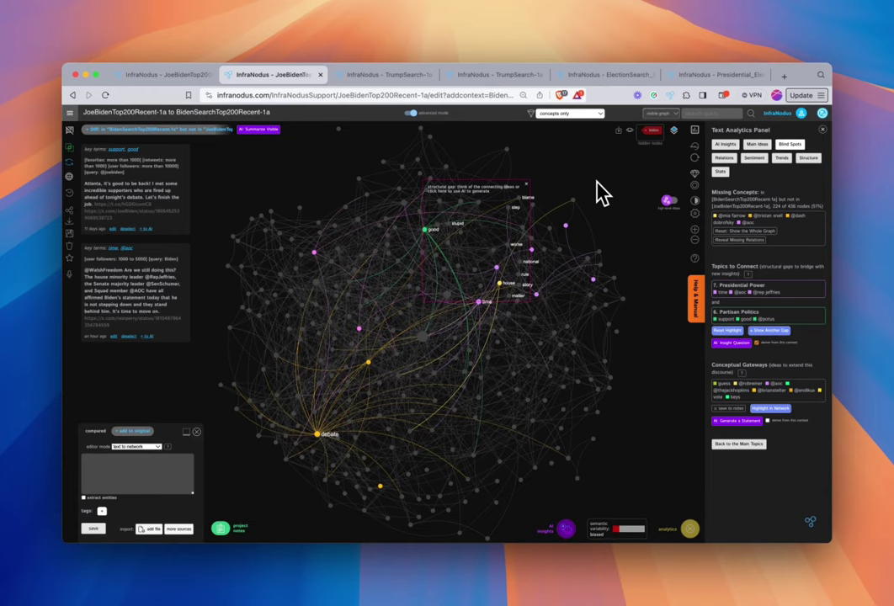
# - Deactivate the dynamic graph view in the JoeBidenTop200Recent-1a graph
pyautogui.click(378, 75)
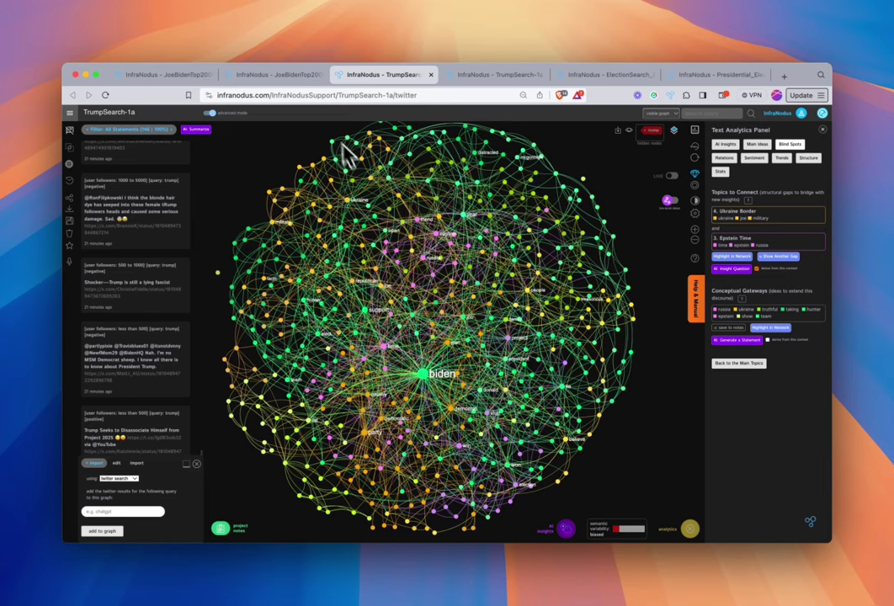
pyautogui.click(179, 81)
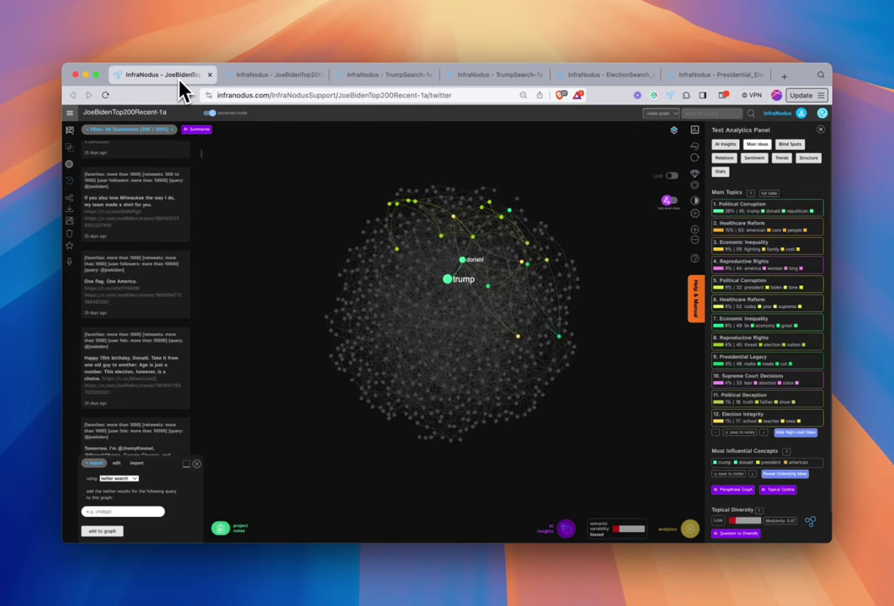
pyautogui.click(72, 186)
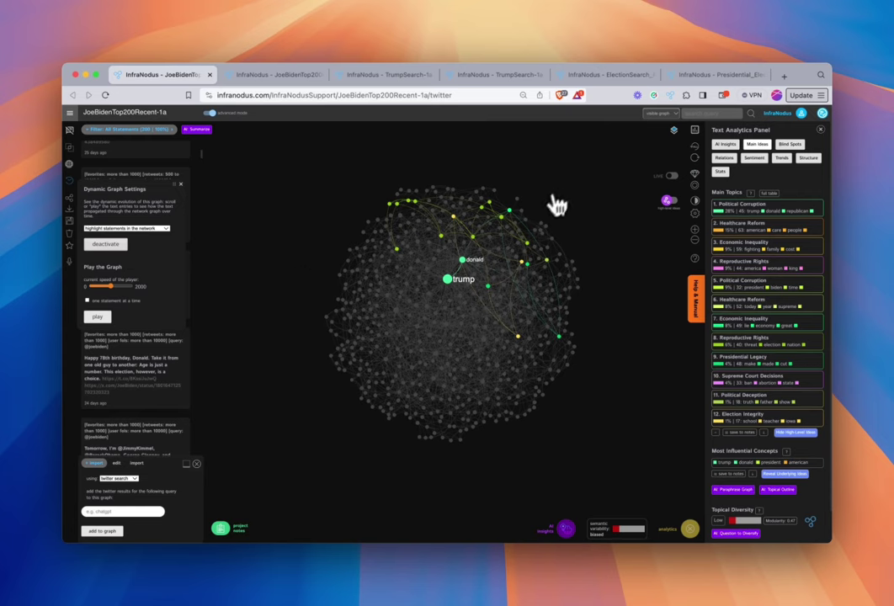
pyautogui.click(475, 292)
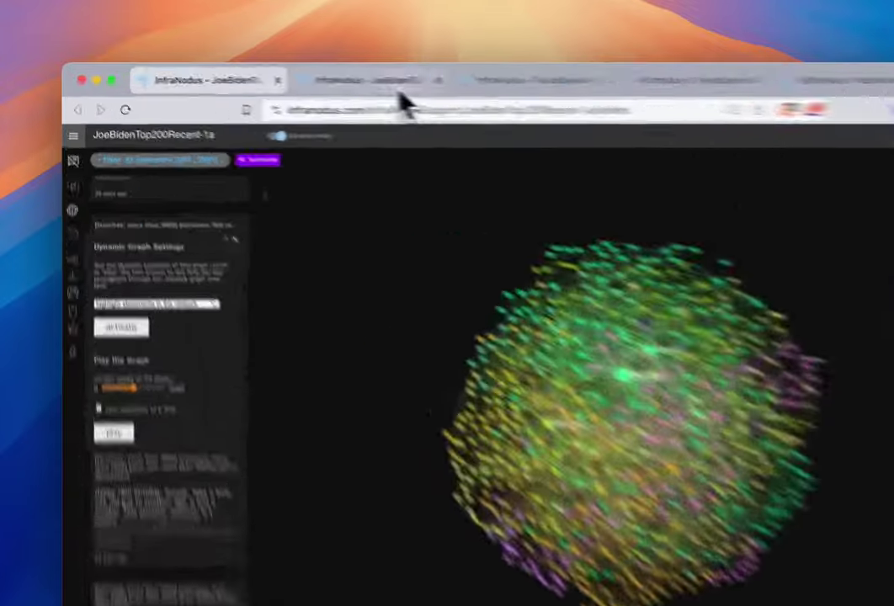
# - Reopen the original BidenSearchTop200Recent-1a graph in place of the comparison, and switch to the TrumpSearch-1a graph
pyautogui.click(280, 75)
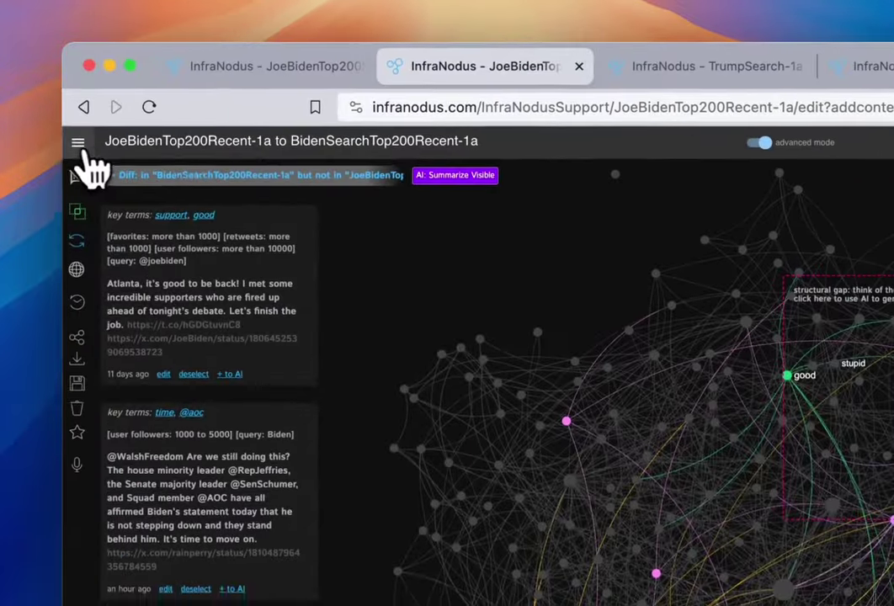
pyautogui.click(78, 146)
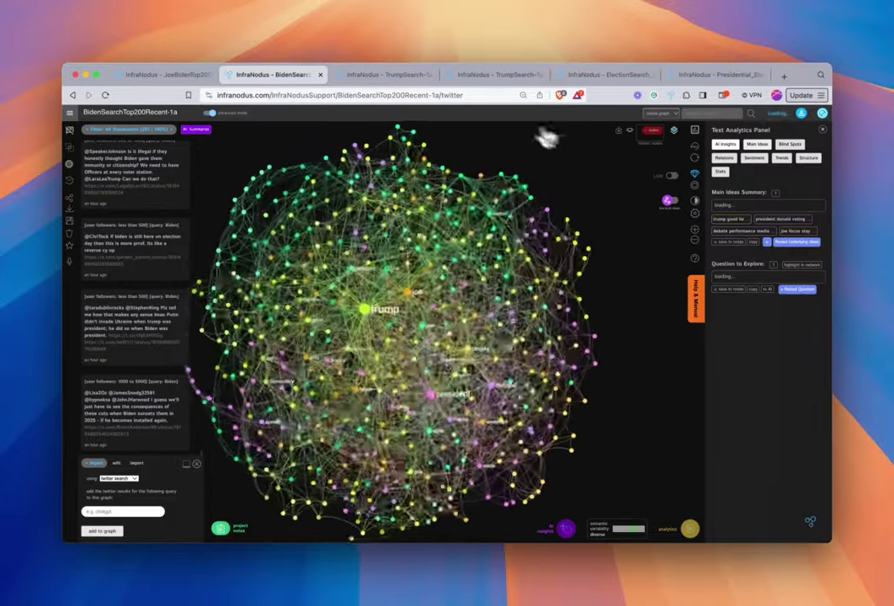
pyautogui.click(391, 76)
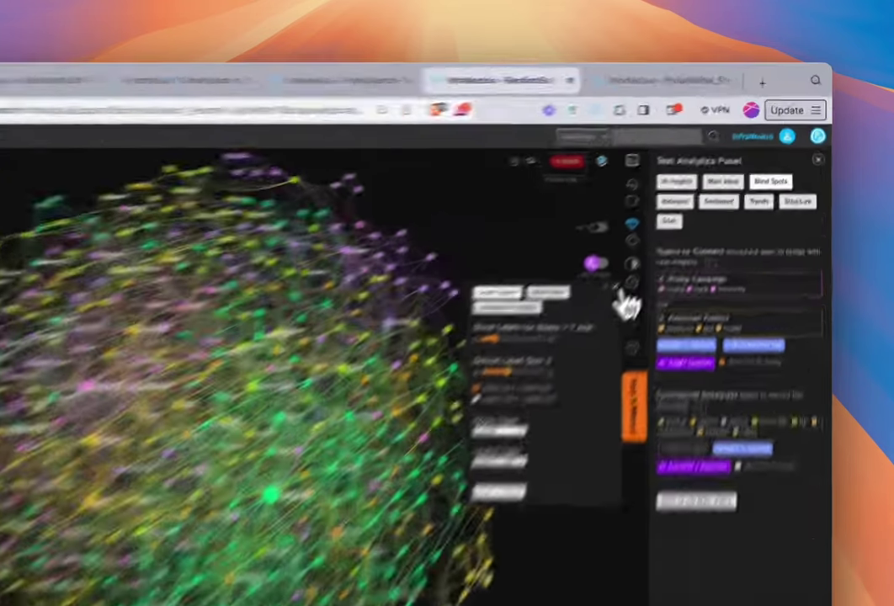
# - Close the display settings of the ElectionSearch_Recent-1a graph and search its statements for "french"
pyautogui.click(678, 217)
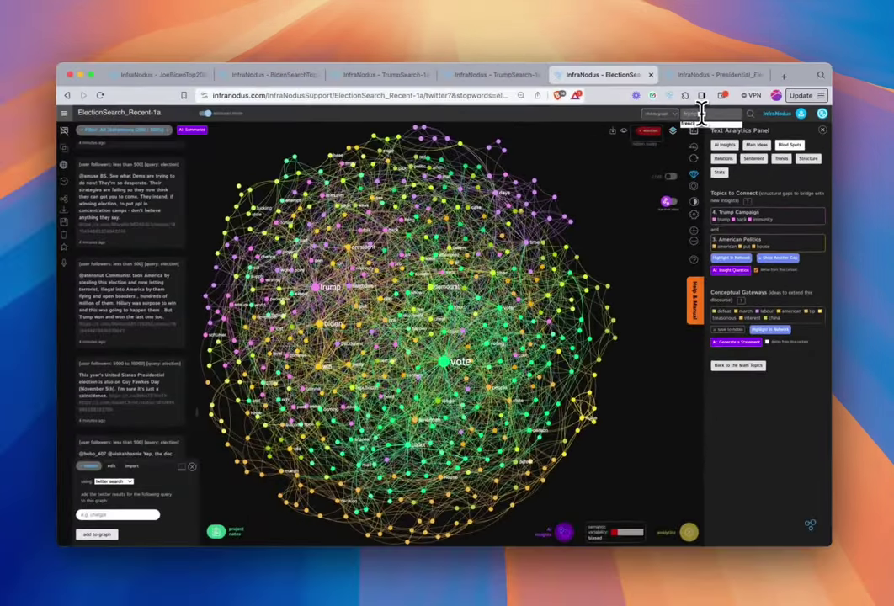
pyautogui.write('french')
pyautogui.press('Return')
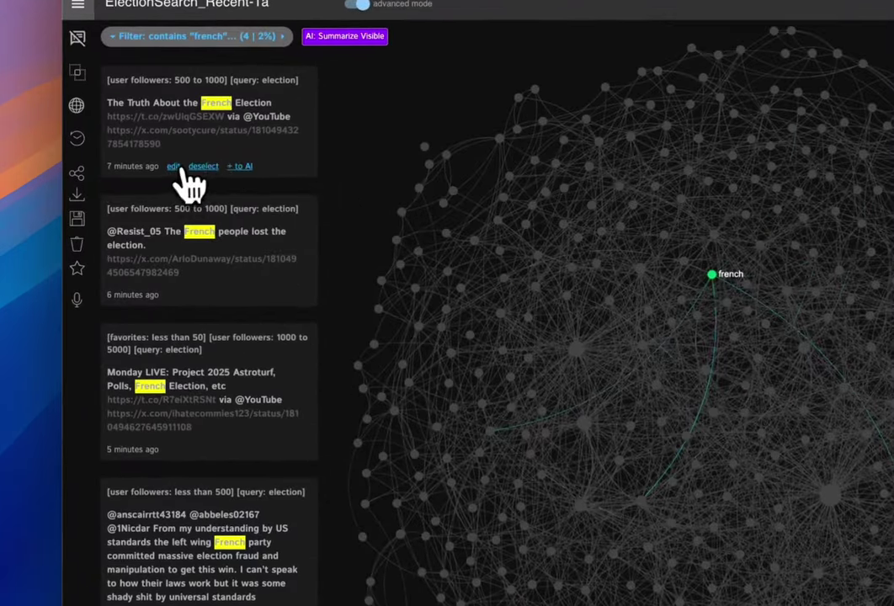
# - Delete the tweets about the truth of the French election and the French people losing it from the "french" results
pyautogui.click(118, 194)
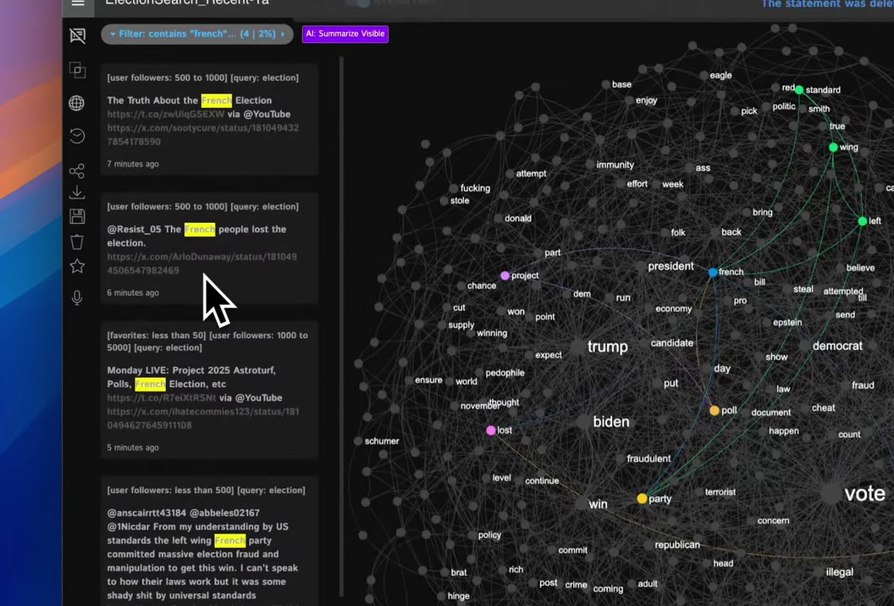
pyautogui.scroll(-3, 252, 286)
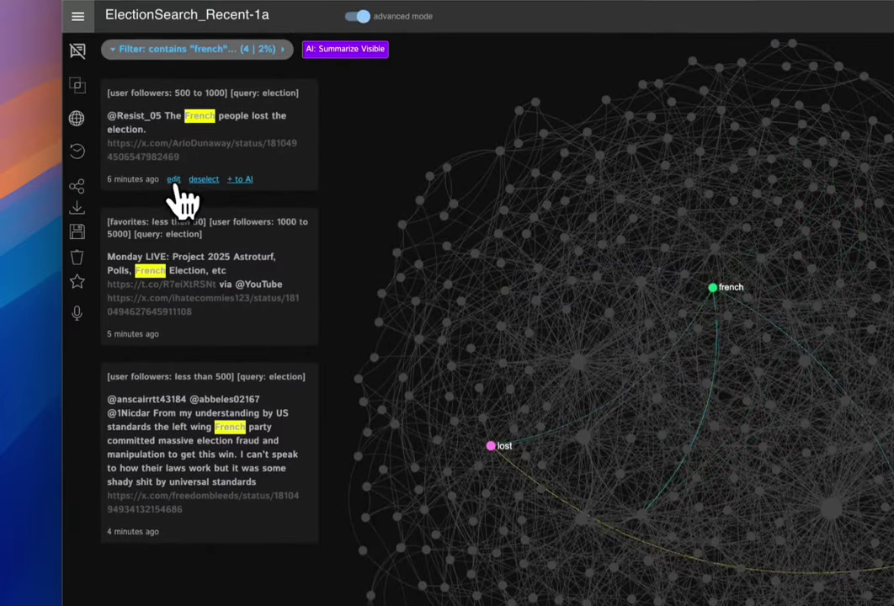
pyautogui.click(175, 173)
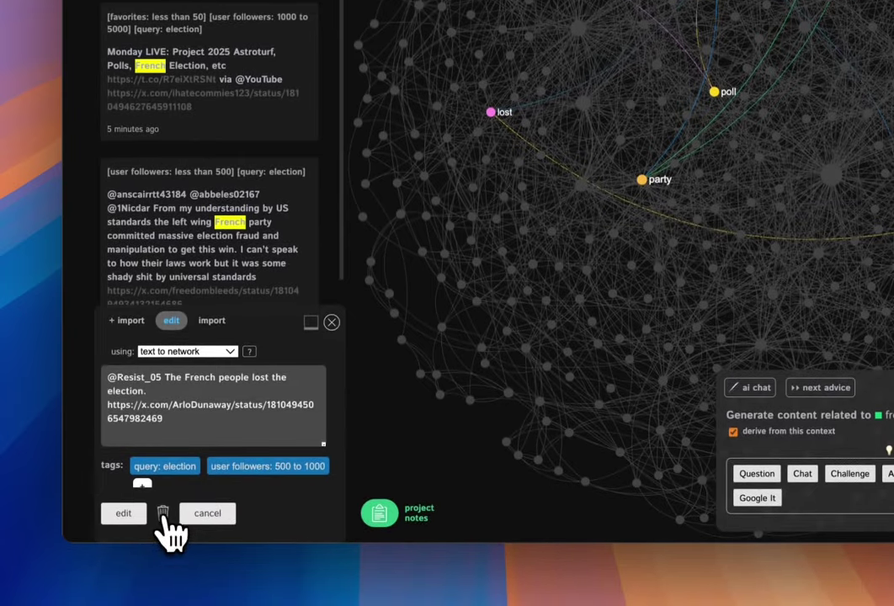
pyautogui.click(164, 519)
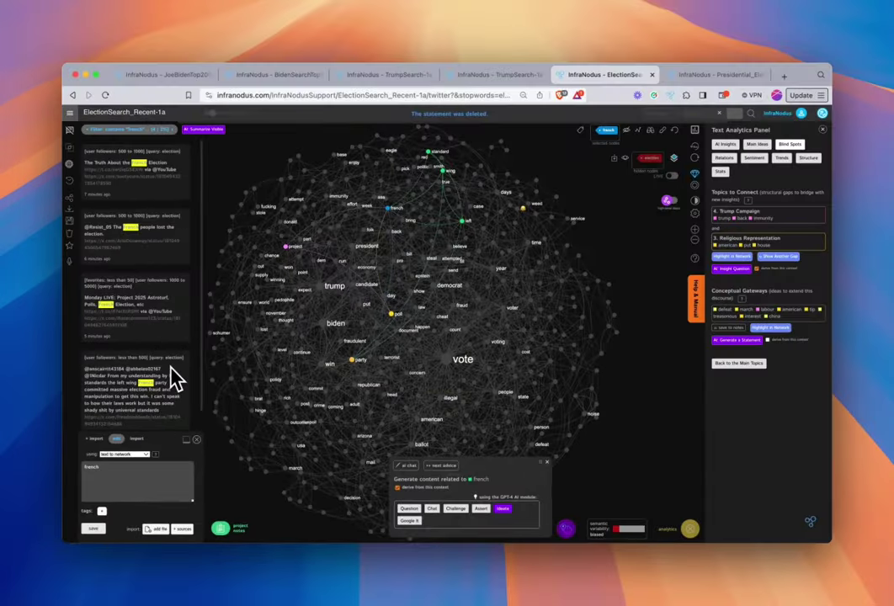
# - Search the visible graph for "french" again to check the remaining statements, then clear the selection and dismiss the AI suggestions
pyautogui.click(268, 276)
pyautogui.click(695, 171)
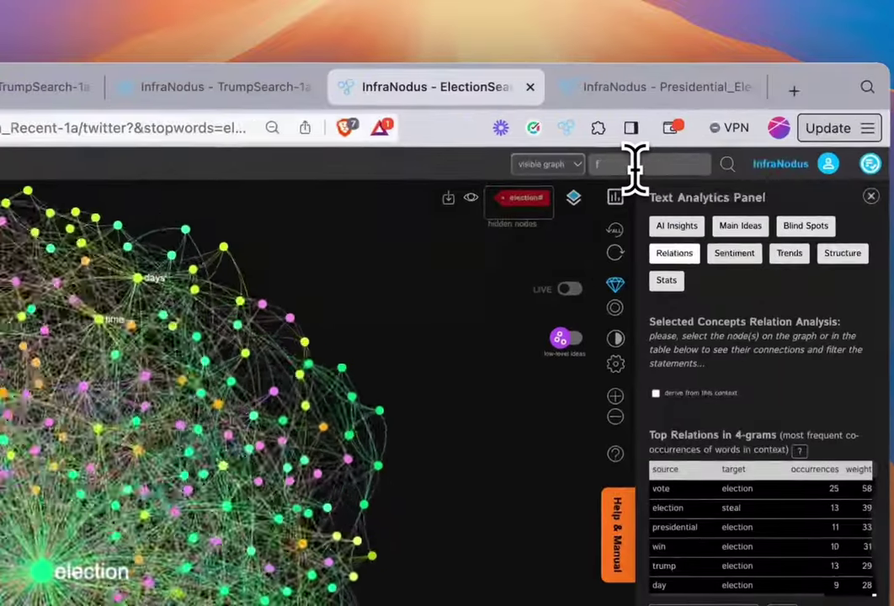
pyautogui.press('Return')
pyautogui.click(217, 265)
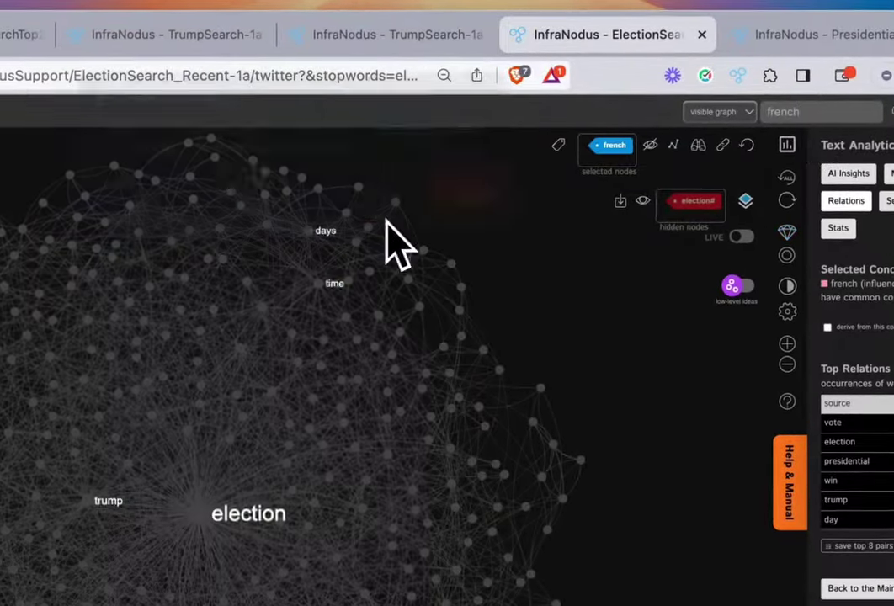
pyautogui.click(627, 146)
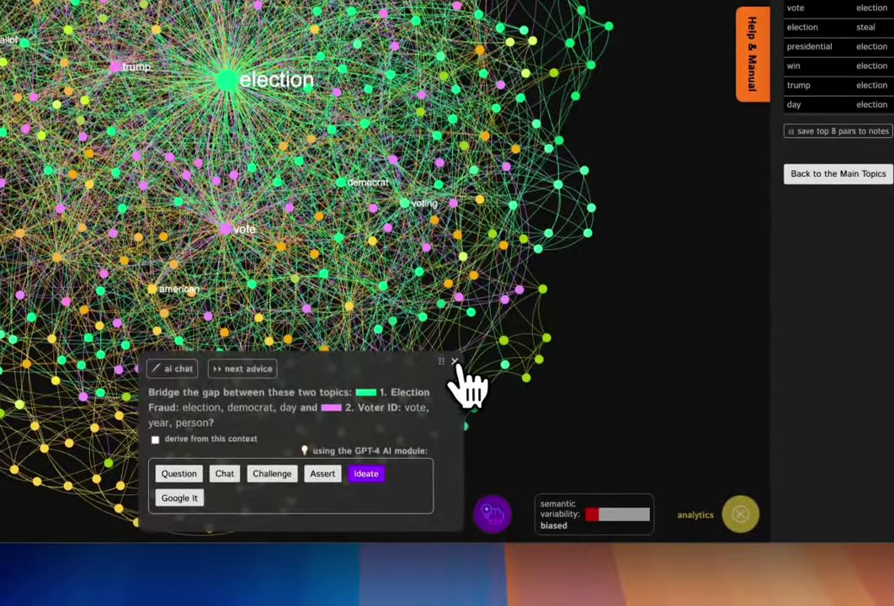
pyautogui.click(455, 373)
# - Filter the ElectionSearch_Recent-1a graph to show only nodes with a degree above 52
pyautogui.click(652, 27)
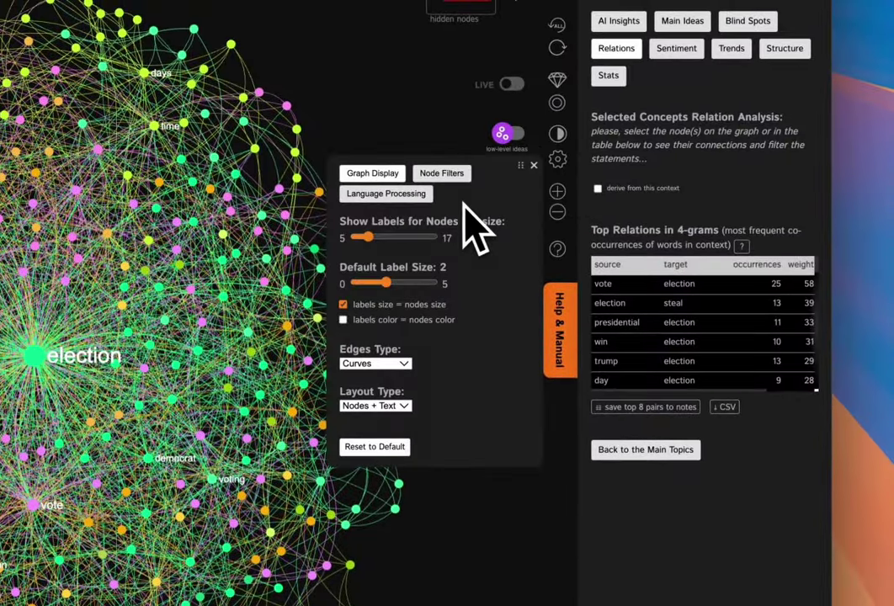
pyautogui.click(444, 177)
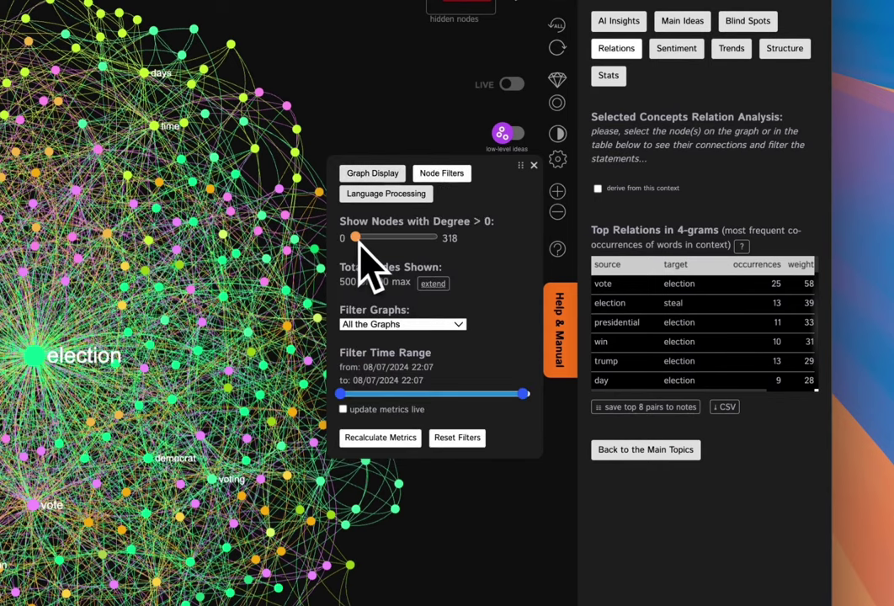
pyautogui.moveTo(356, 238); pyautogui.dragTo(368, 243)
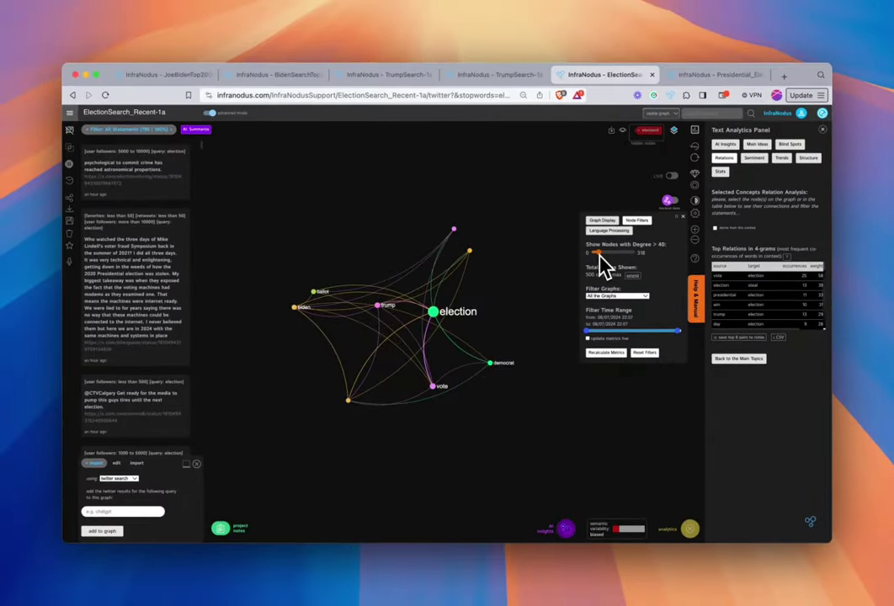
pyautogui.moveTo(600, 252); pyautogui.dragTo(601, 254)
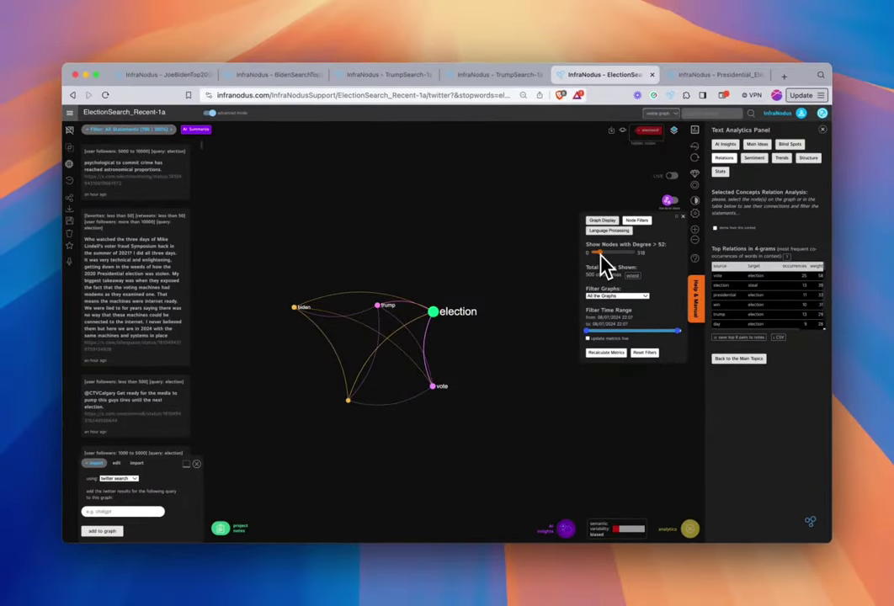
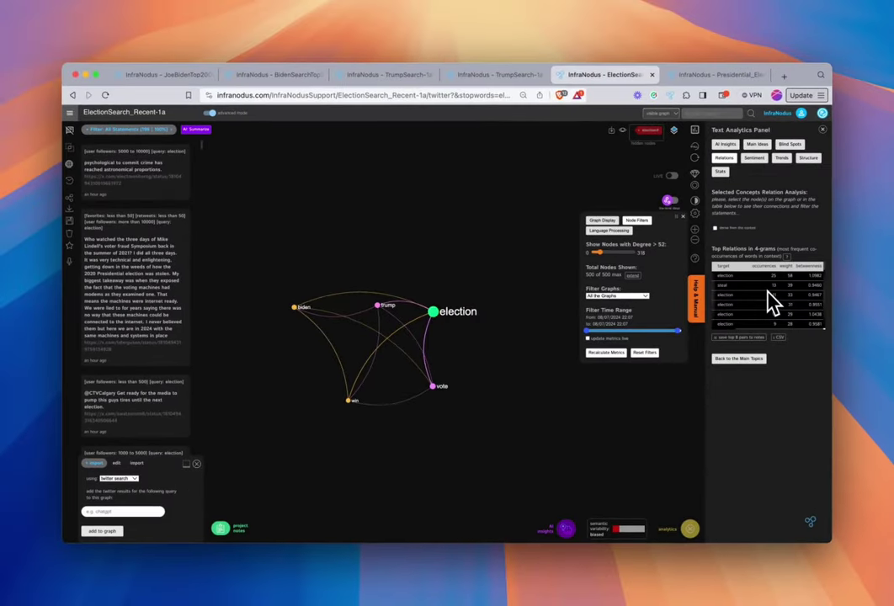
# - Examine the relation analysis and top relations of the "trump" node, clearing its selection when finished
pyautogui.click(379, 304)
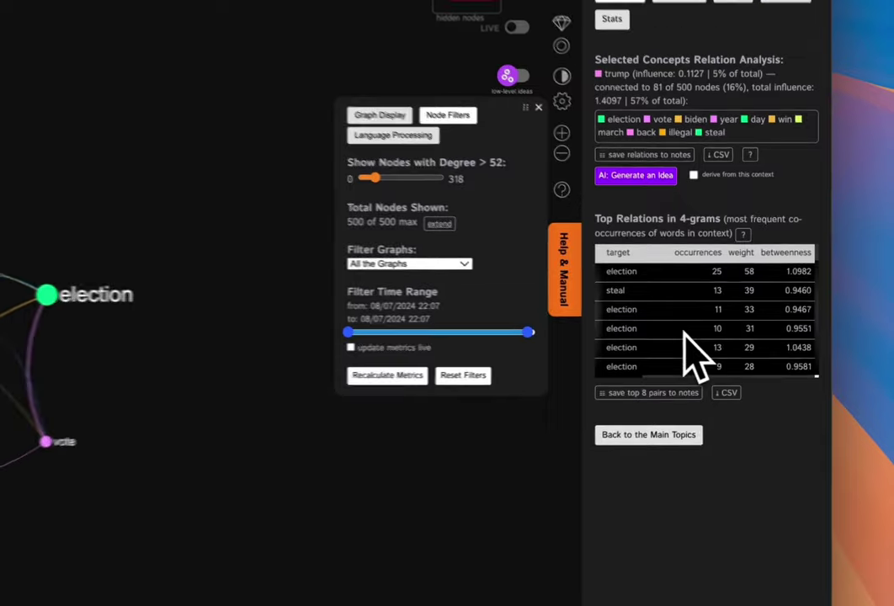
pyautogui.hscroll(-2, 745, 353)
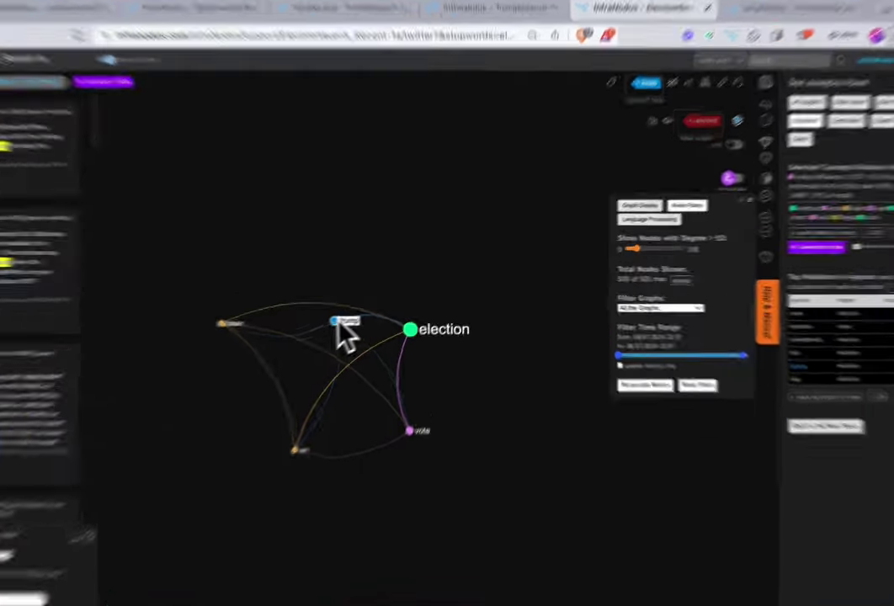
pyautogui.click(377, 305)
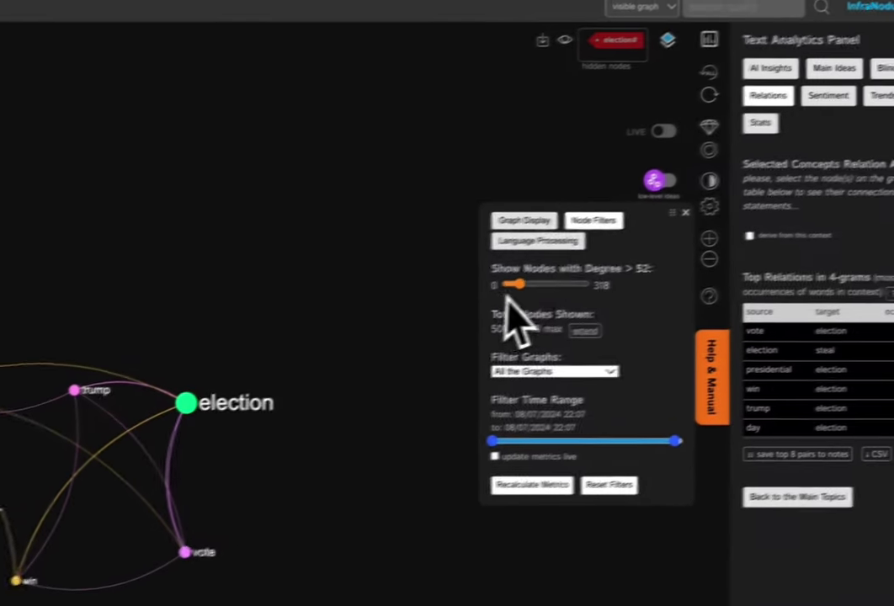
# - Reset the node degree filter to 0 to restore the full graph
pyautogui.moveTo(705, 243); pyautogui.dragTo(699, 245)
pyautogui.moveTo(473, 299); pyautogui.dragTo(592, 255)
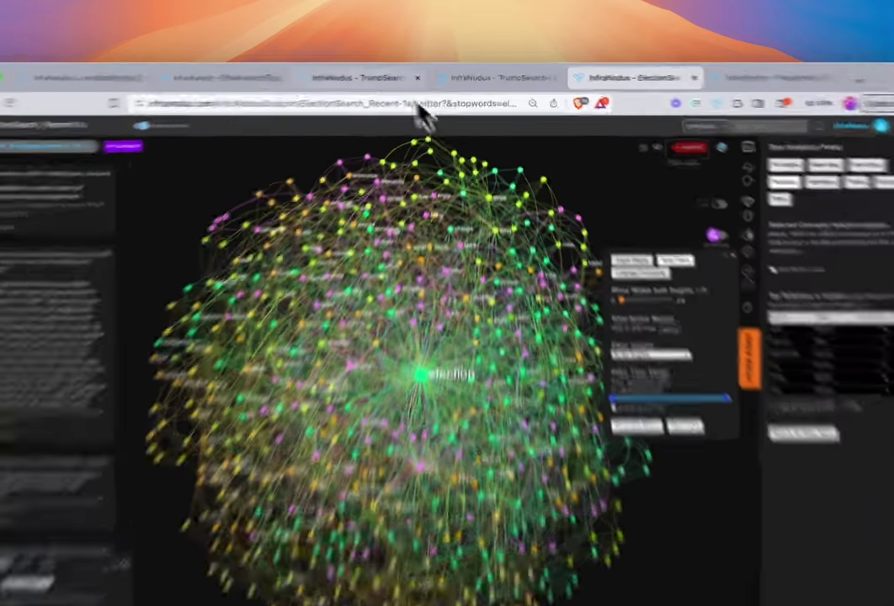
# - View the TrumpSearch and Presidential_Election graphs for comparison, return to ElectionSearch_Recent-1a and close its settings
pyautogui.click(416, 76)
pyautogui.click(594, 75)
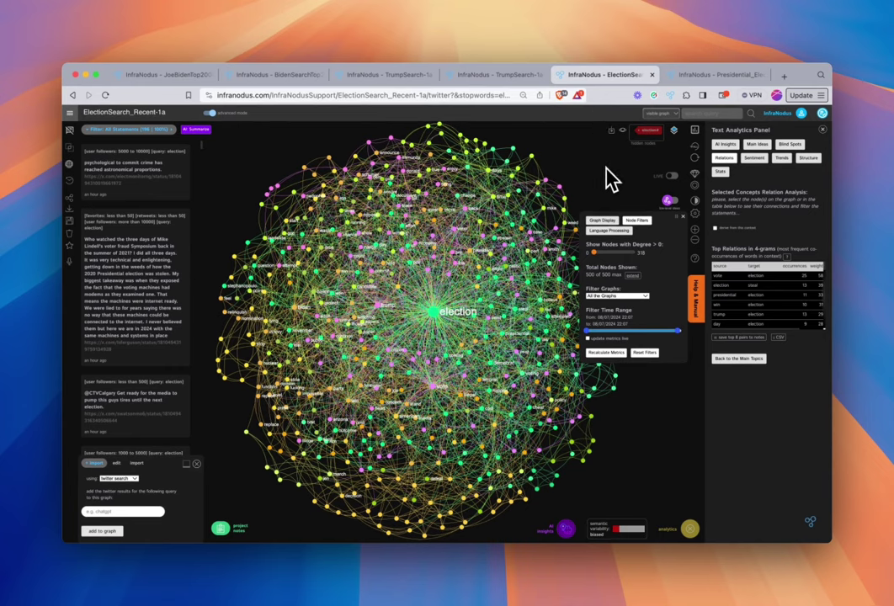
pyautogui.click(688, 77)
pyautogui.click(624, 80)
pyautogui.click(685, 217)
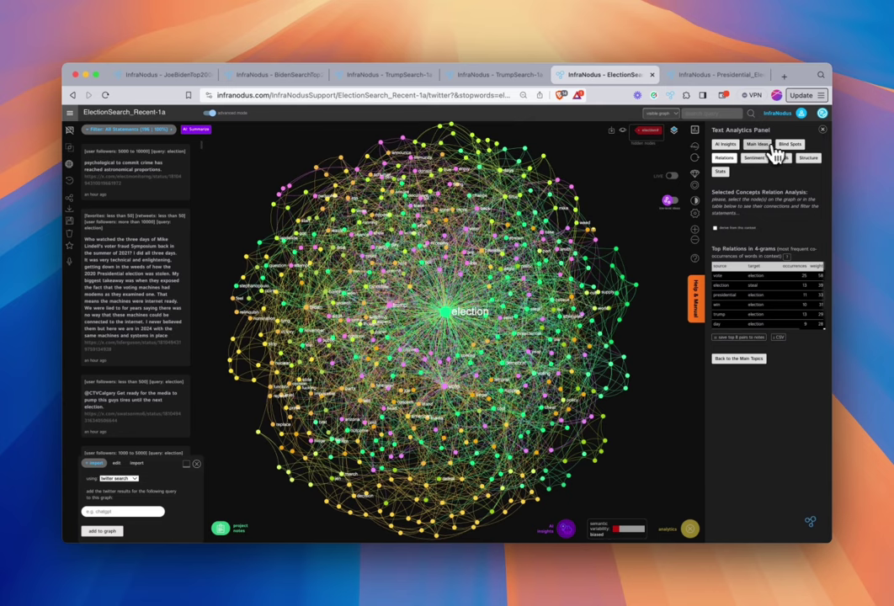
# - Show the main ideas of the election graph, and view its data export options without exporting anything
pyautogui.click(756, 144)
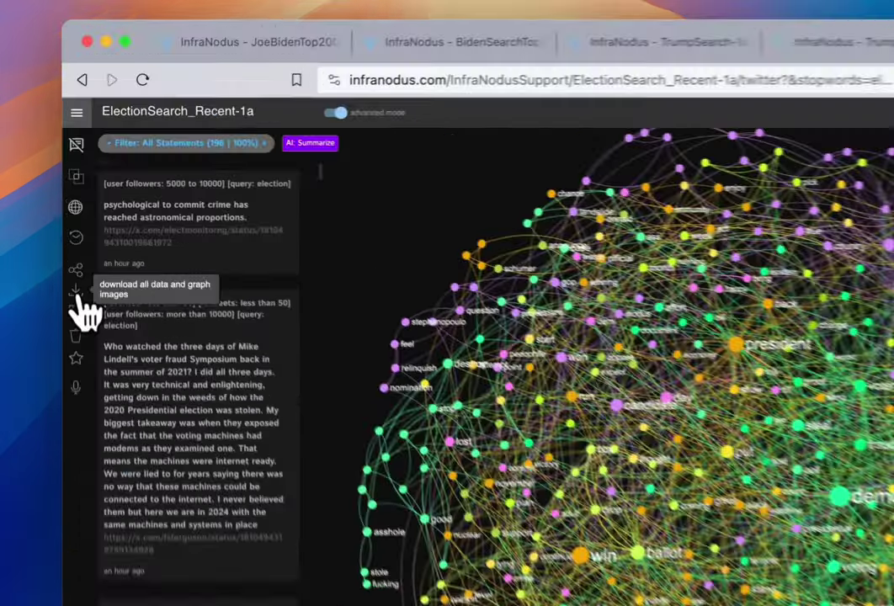
pyautogui.click(69, 208)
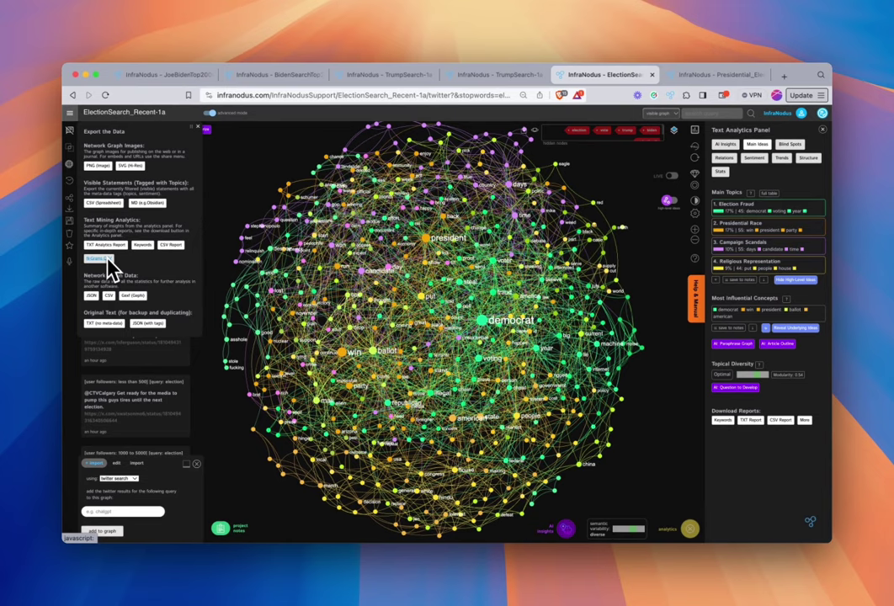
pyautogui.click(196, 128)
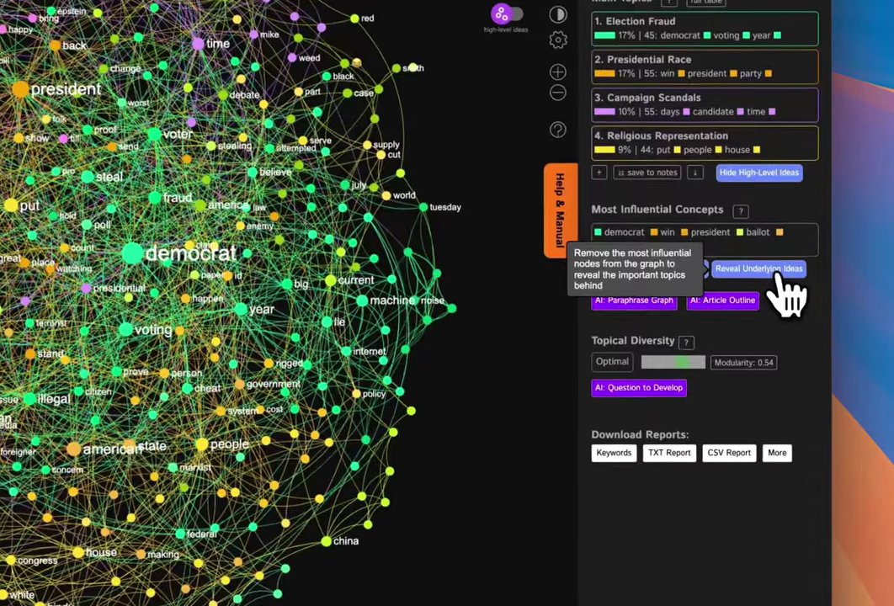
# - Repeatedly remove the most influential concepts from the election graph to reveal the underlying ideas layer by layer
pyautogui.click(778, 271)
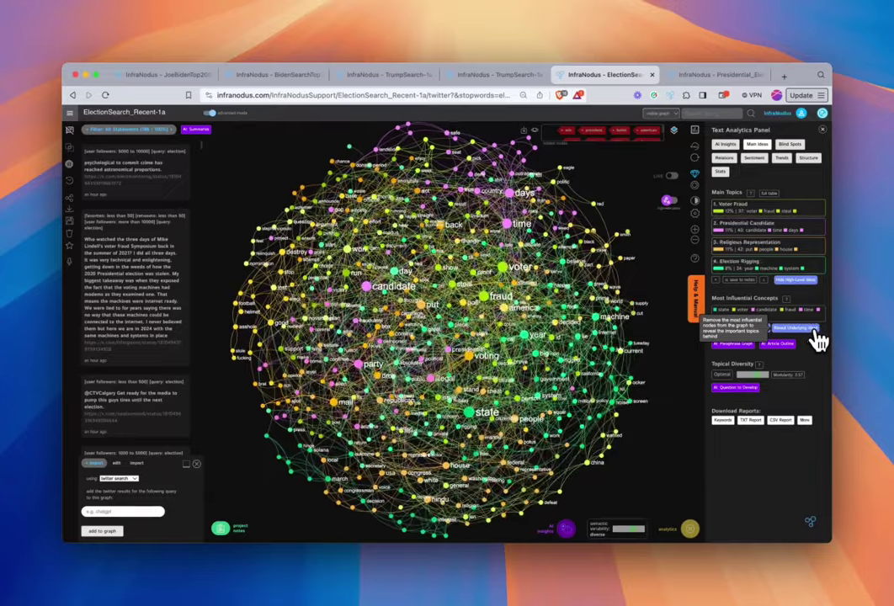
pyautogui.click(814, 332)
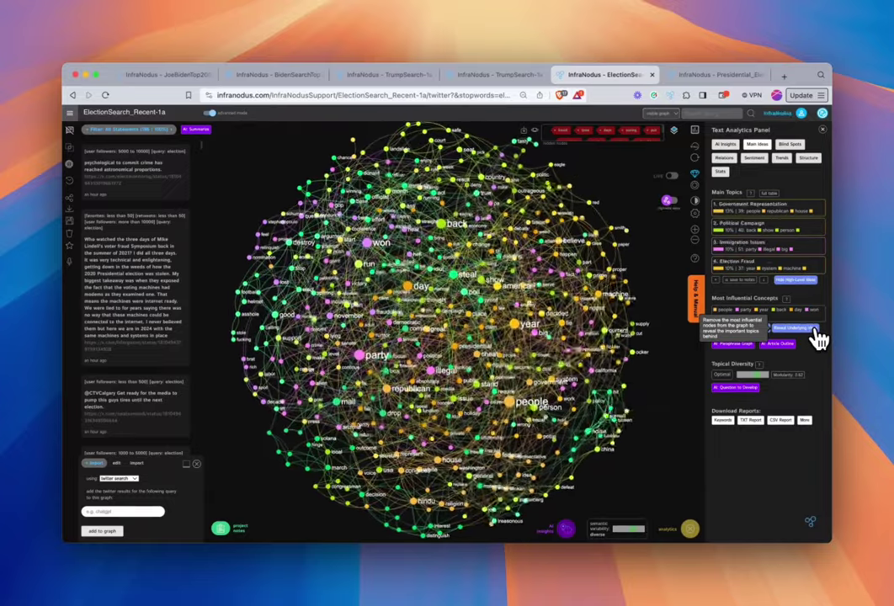
pyautogui.click(813, 335)
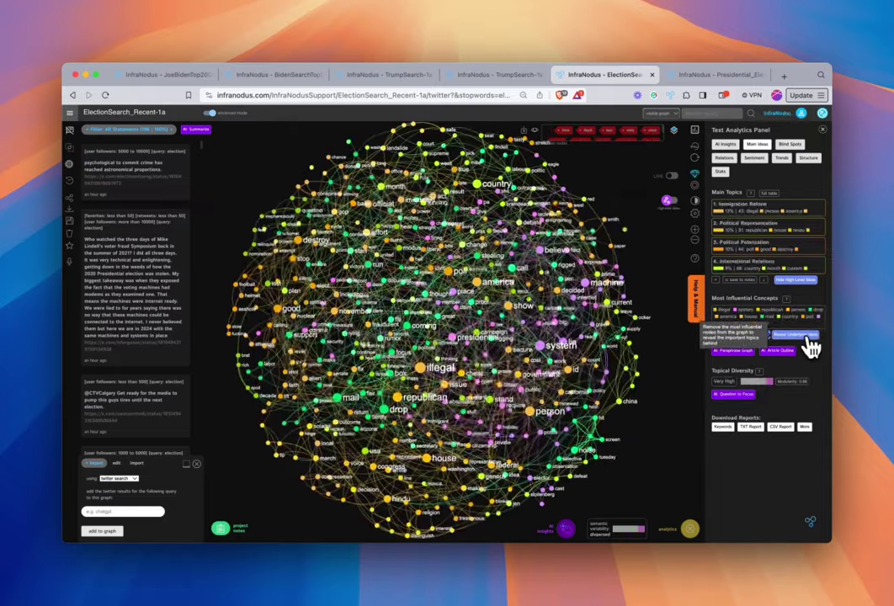
pyautogui.click(807, 336)
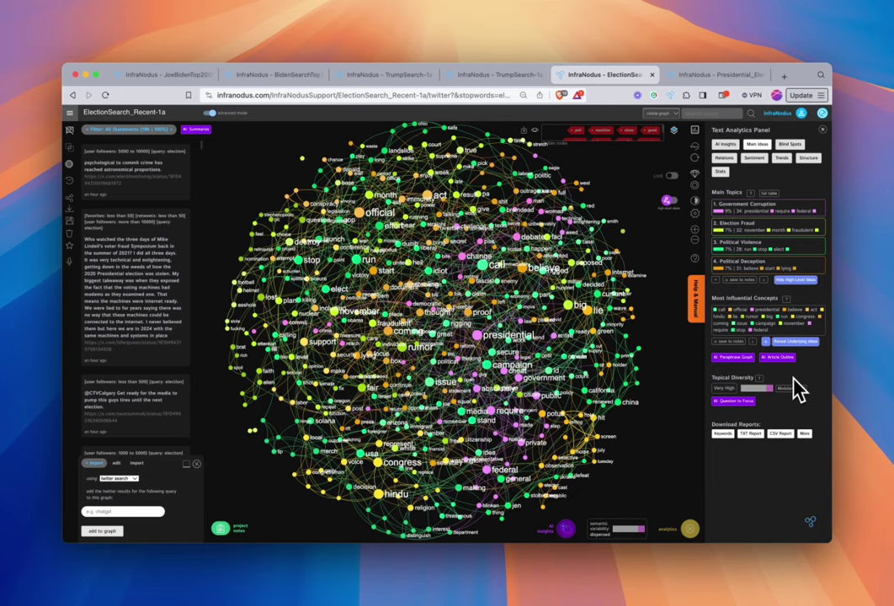
pyautogui.click(807, 341)
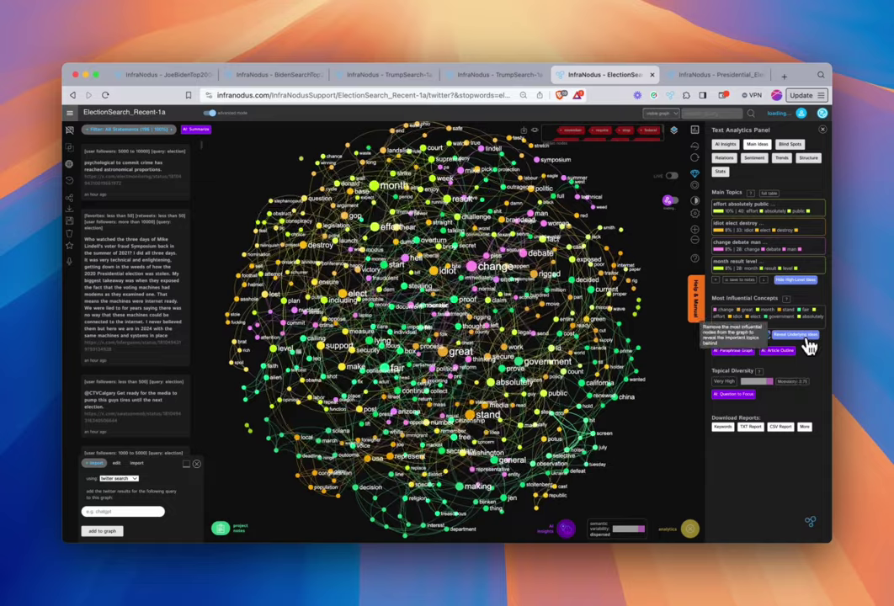
pyautogui.click(809, 335)
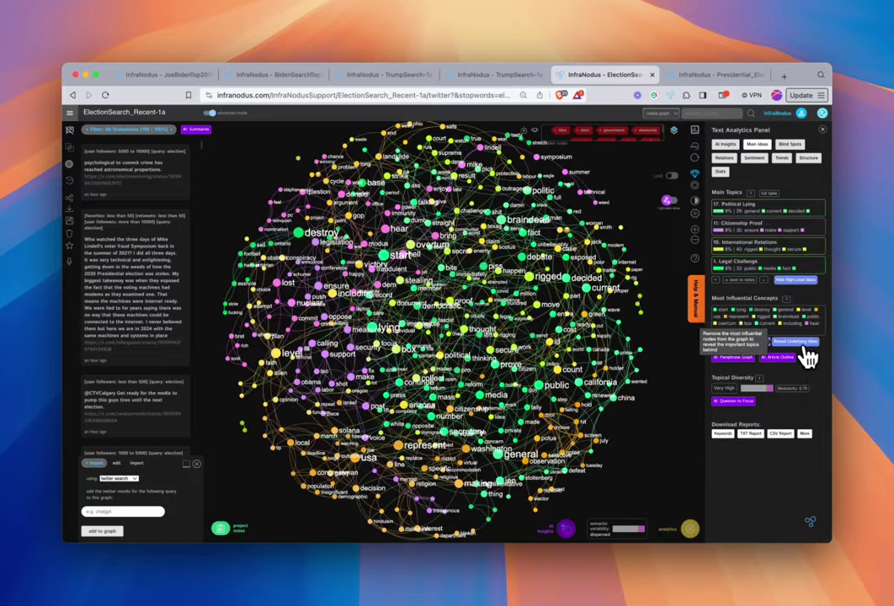
pyautogui.click(807, 343)
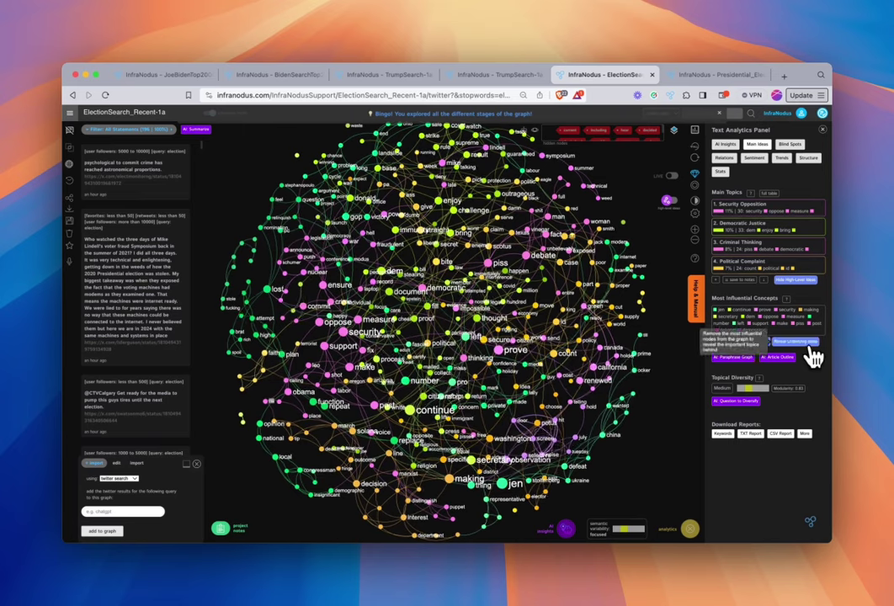
pyautogui.click(810, 344)
pyautogui.click(811, 350)
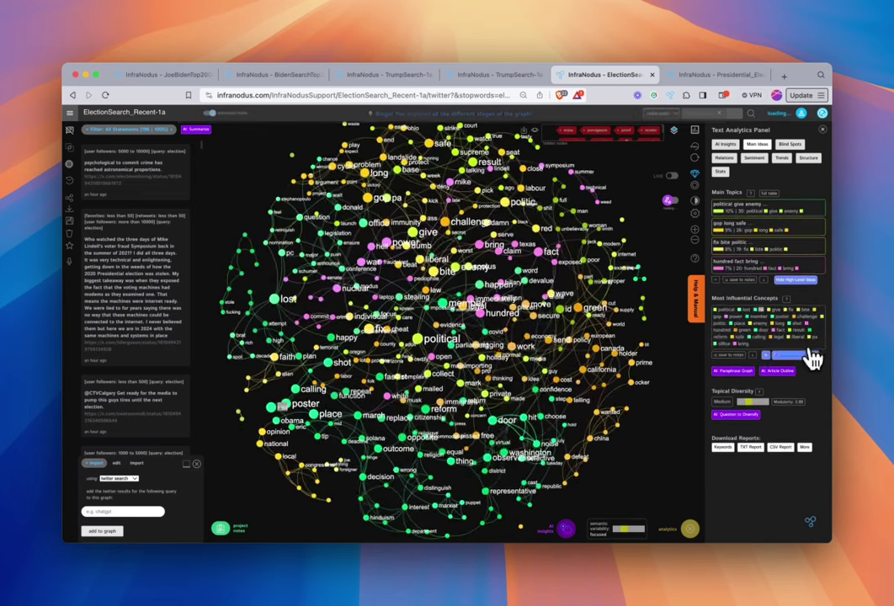
pyautogui.click(809, 348)
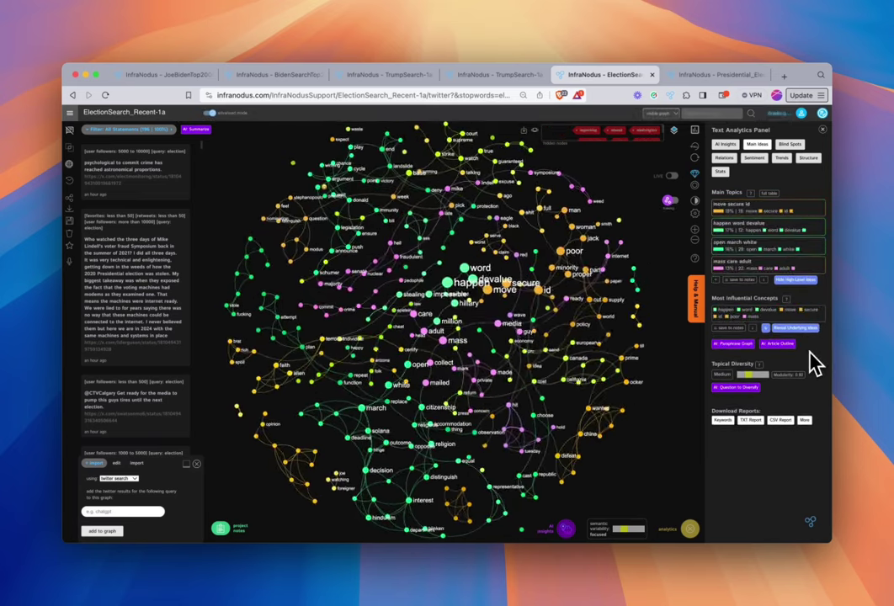
pyautogui.click(808, 329)
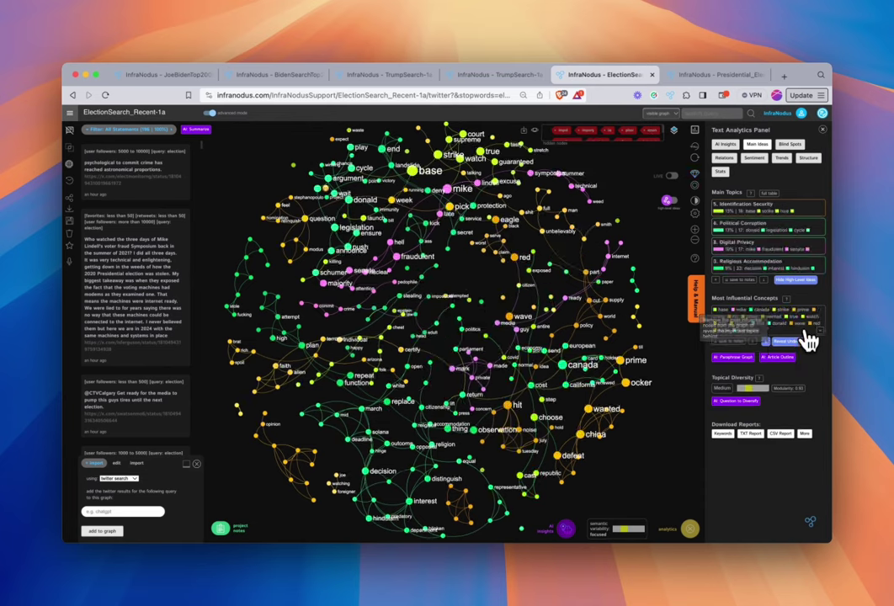
pyautogui.click(804, 346)
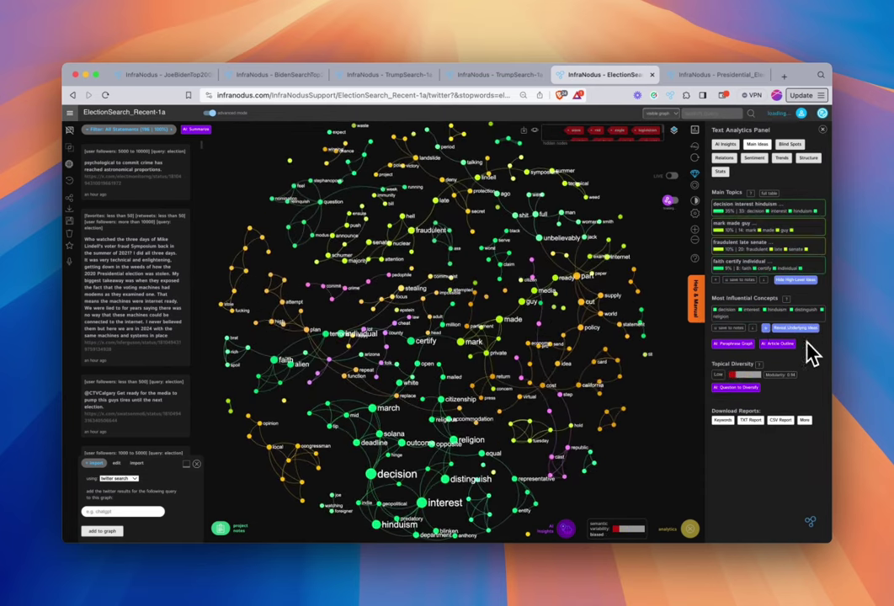
pyautogui.click(804, 335)
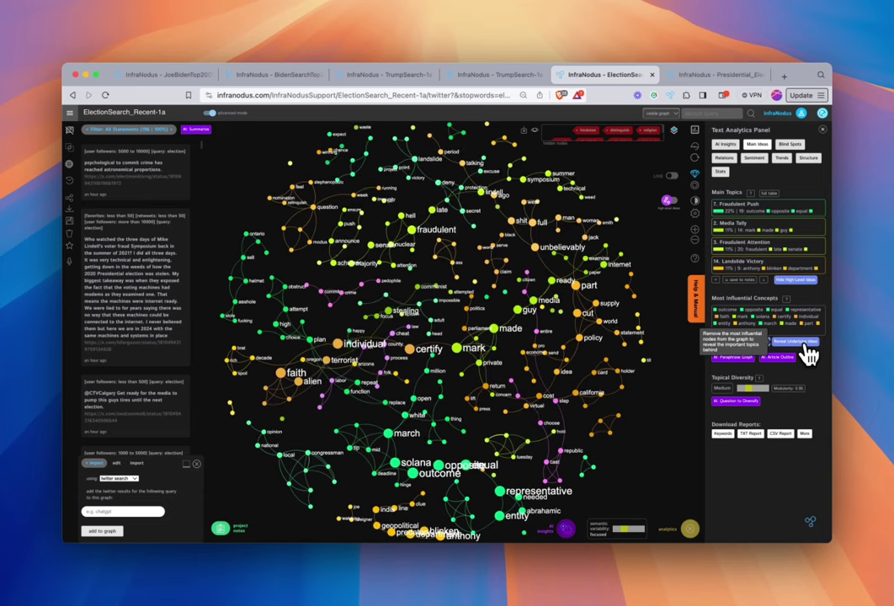
pyautogui.click(804, 345)
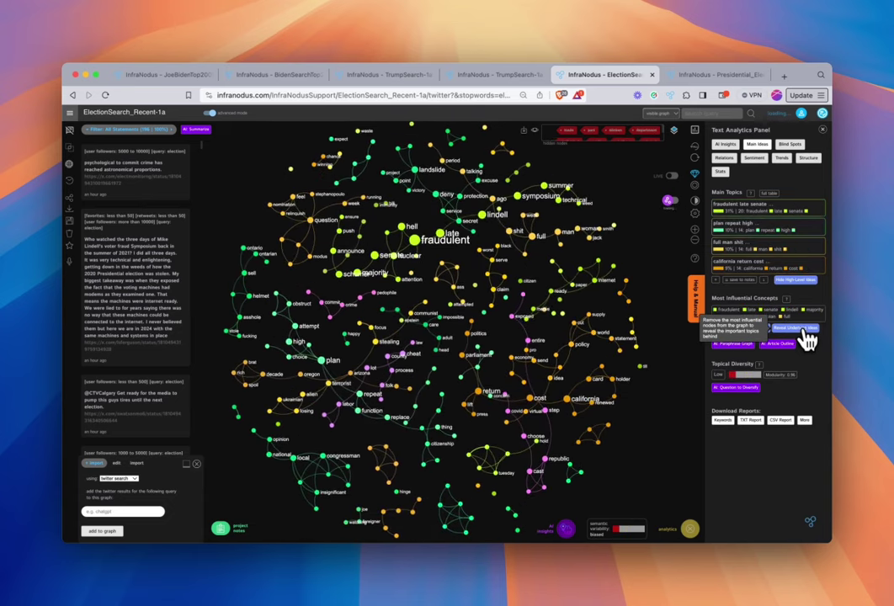
pyautogui.click(805, 335)
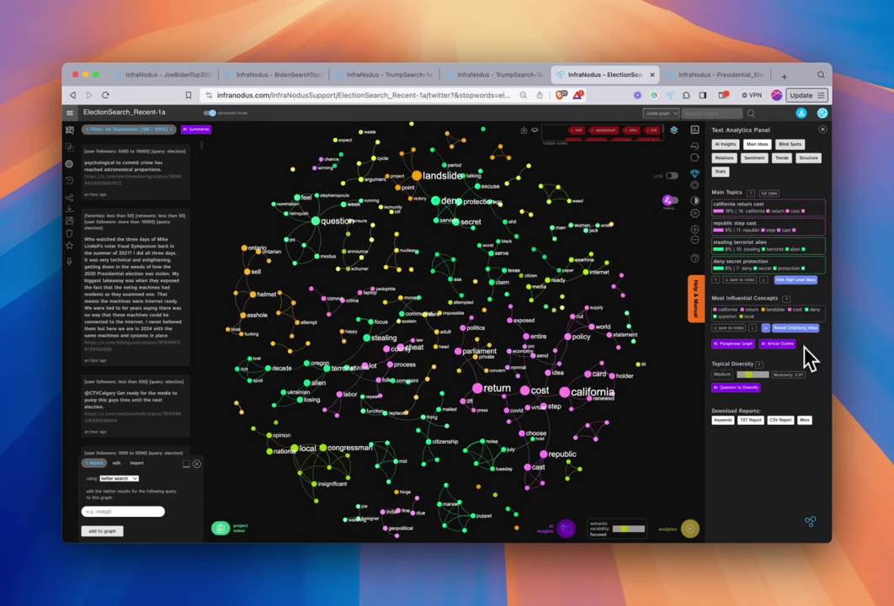
# - Keep removing the most influential concepts from the election graph to expose its peripheral ideas, and adjust the graph settings to show more node labels
pyautogui.click(806, 338)
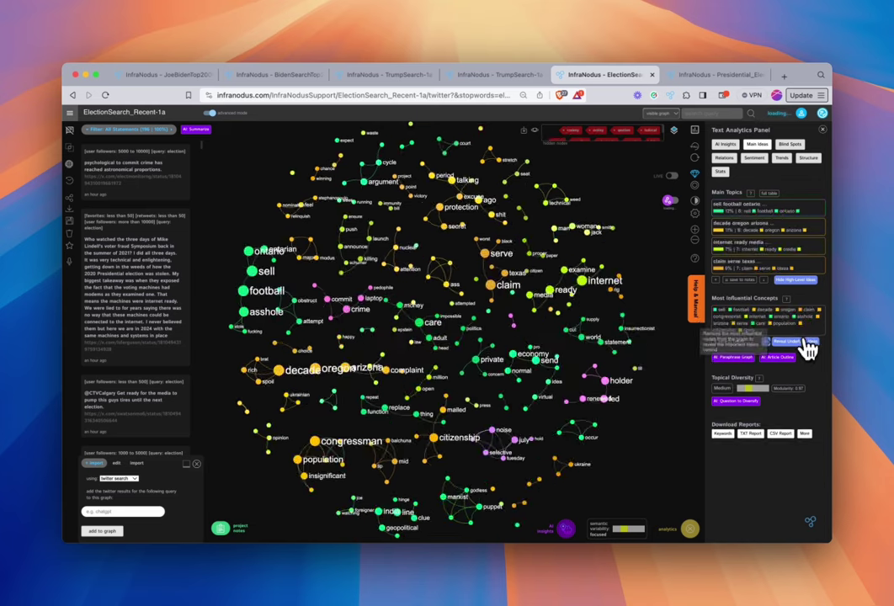
pyautogui.click(802, 347)
pyautogui.click(805, 348)
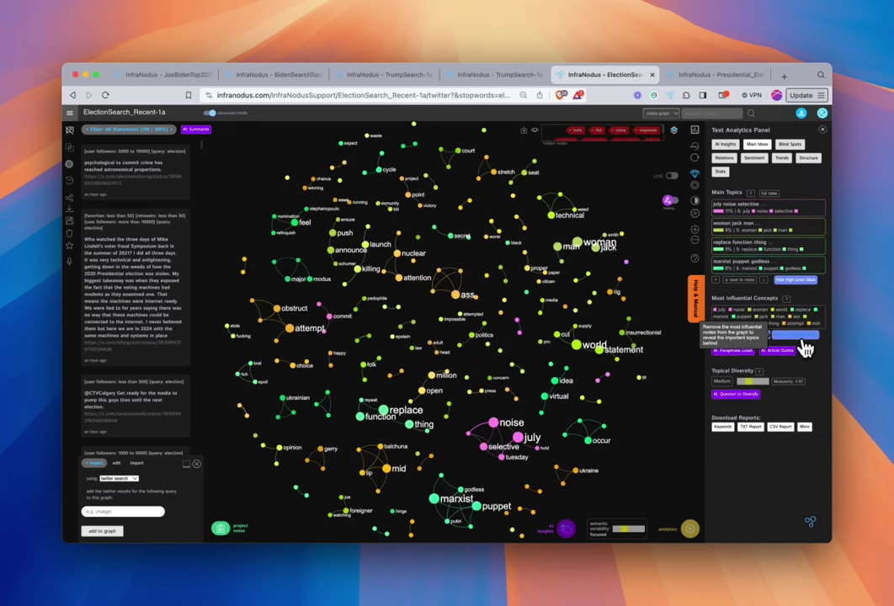
pyautogui.click(806, 352)
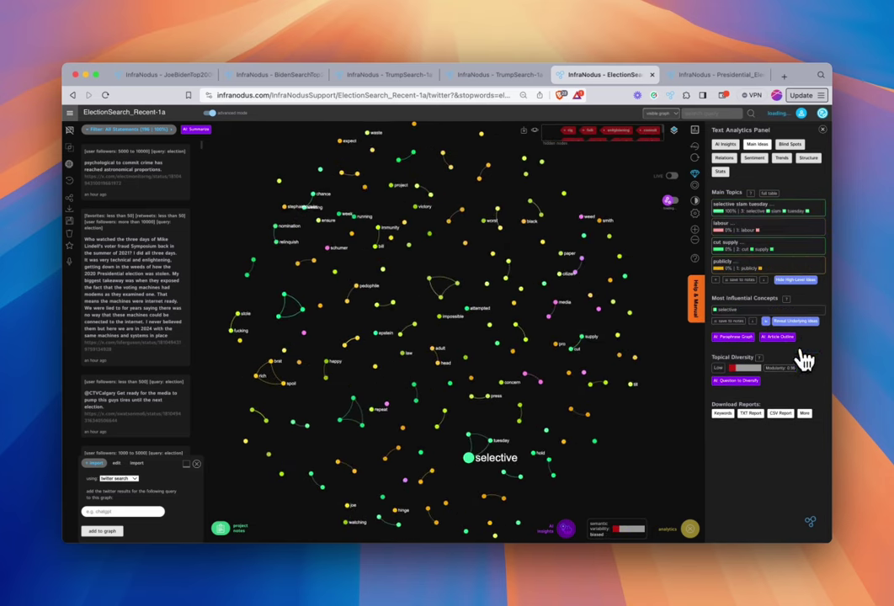
pyautogui.click(695, 216)
pyautogui.moveTo(604, 250); pyautogui.dragTo(596, 253)
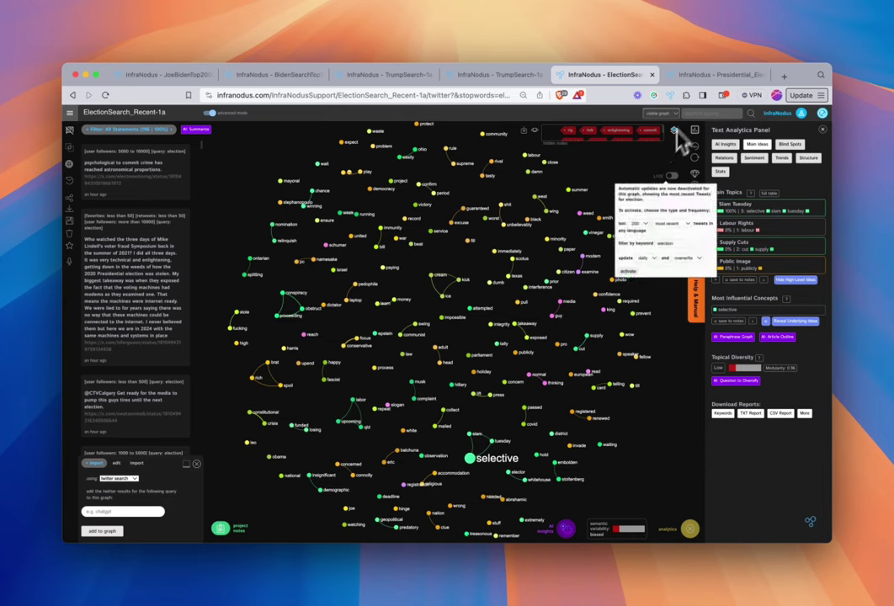
# - Compare the reduced ElectionSearch_Recent-1a graph with the Presidential_Election_Search graph, finishing on the presidential election graph
pyautogui.click(711, 75)
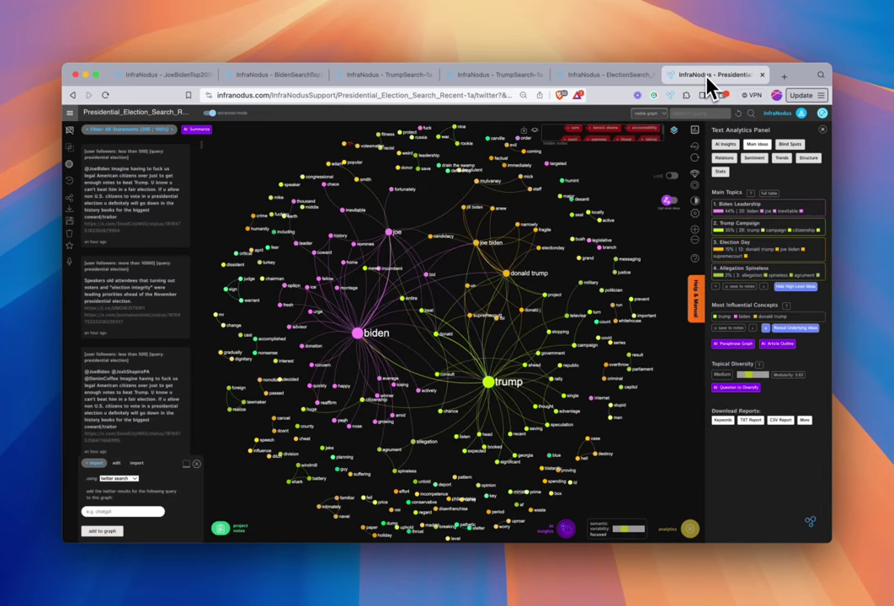
pyautogui.click(601, 76)
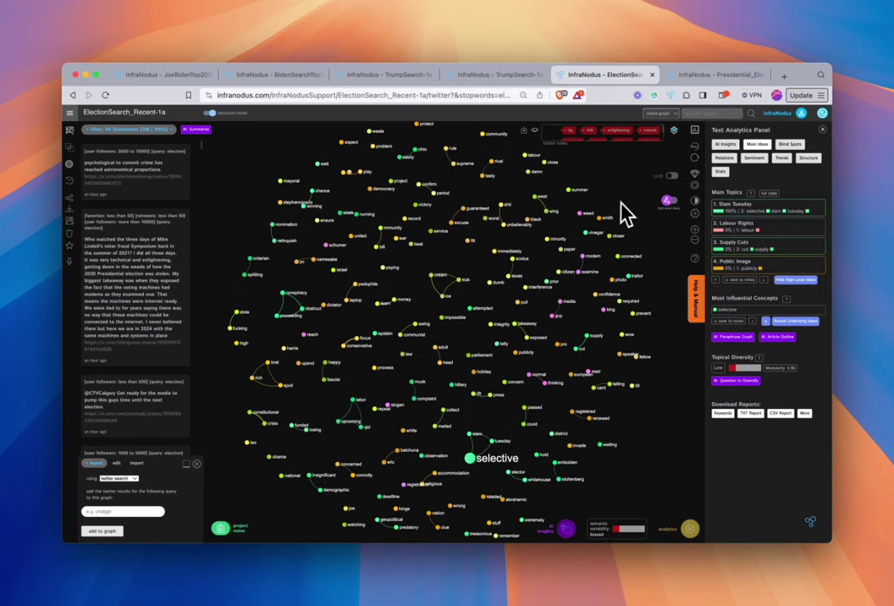
pyautogui.click(707, 76)
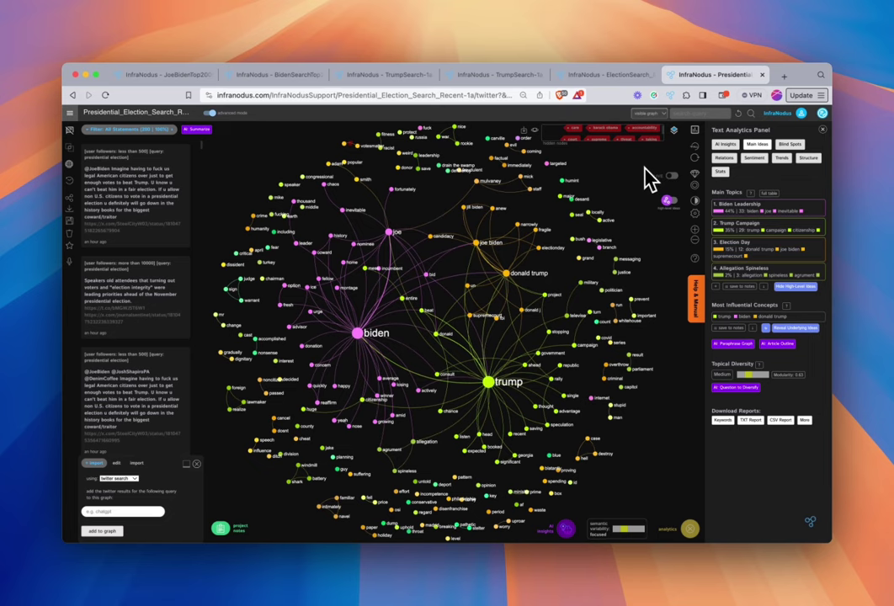
pyautogui.click(605, 78)
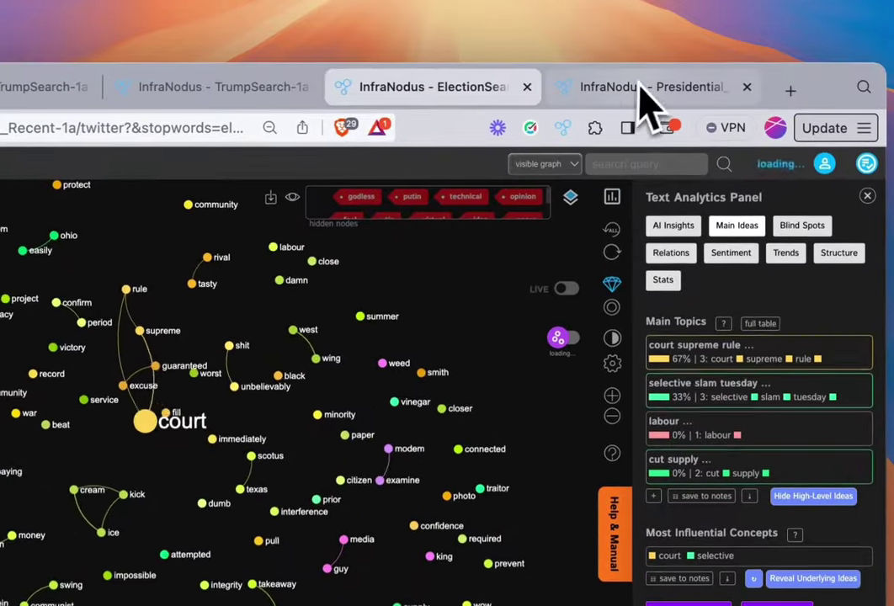
pyautogui.click(709, 74)
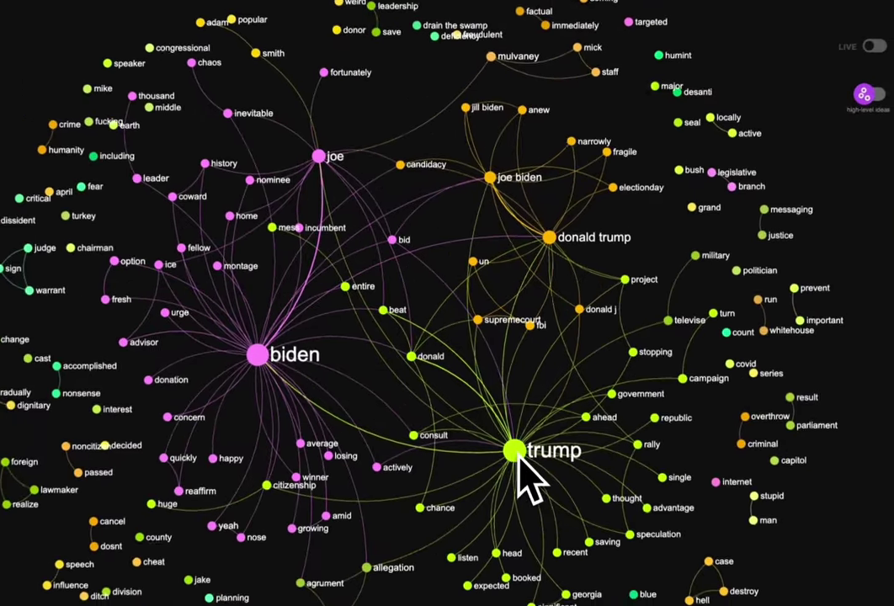
# - Hide the nodes trump, biden, donald trump, joe biden, joe and donald from the presidential election graph
pyautogui.click(515, 453)
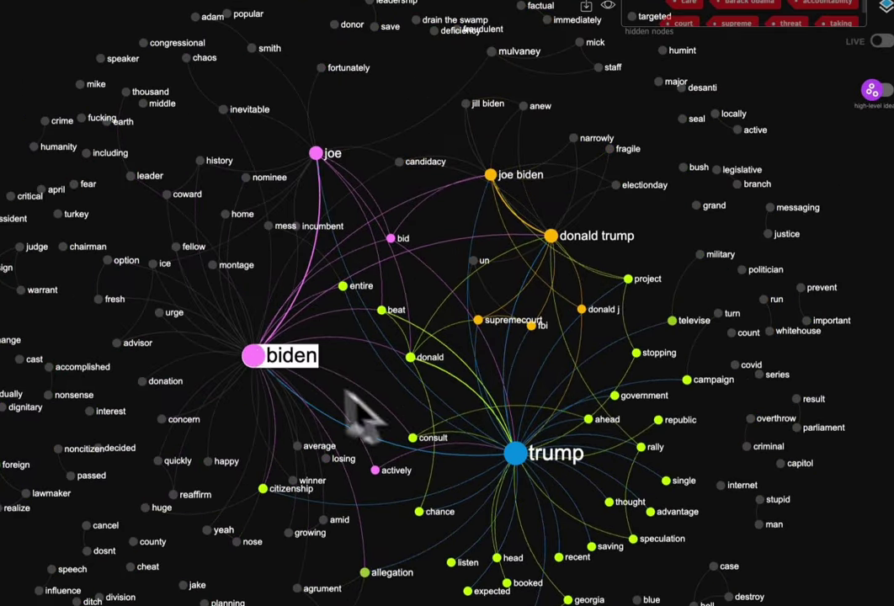
pyautogui.click(257, 357)
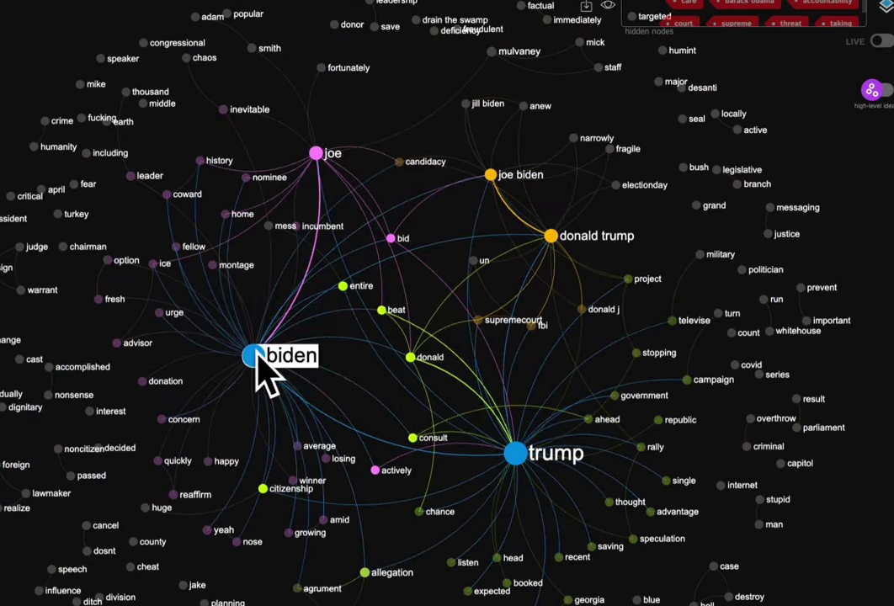
pyautogui.click(550, 236)
pyautogui.click(492, 177)
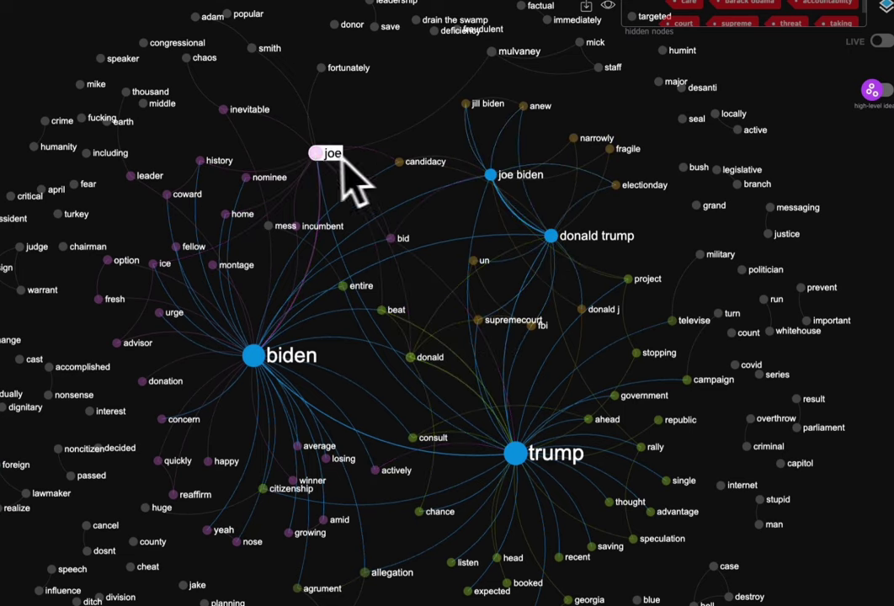
pyautogui.click(316, 154)
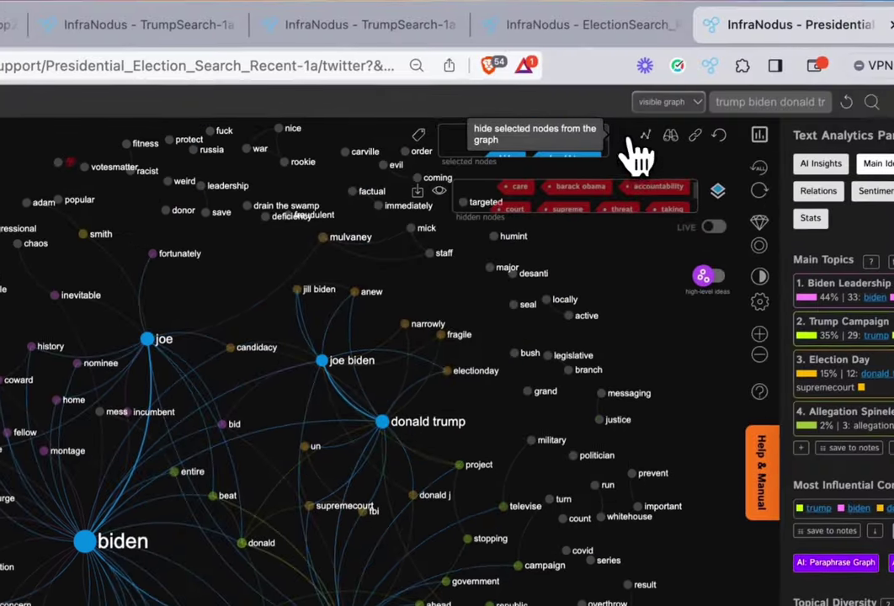
pyautogui.click(637, 154)
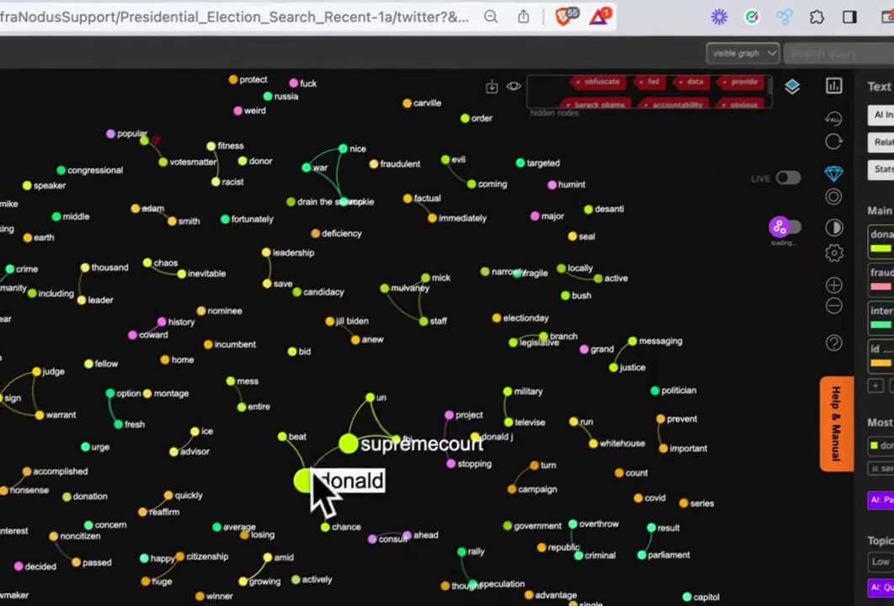
pyautogui.click(233, 530)
pyautogui.click(698, 83)
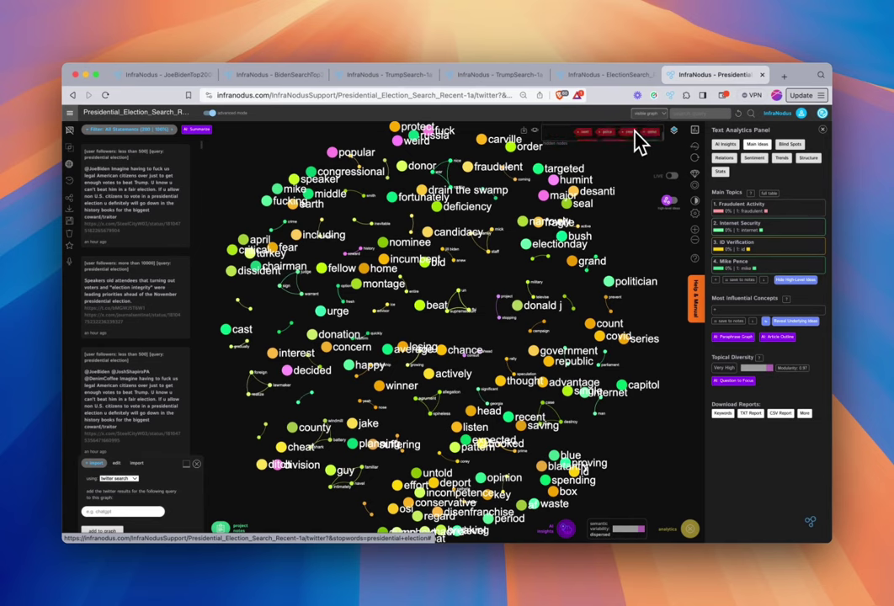
# - Restore the hidden nodes democrat, america, republican and vote to the presidential election graph
pyautogui.click(614, 138)
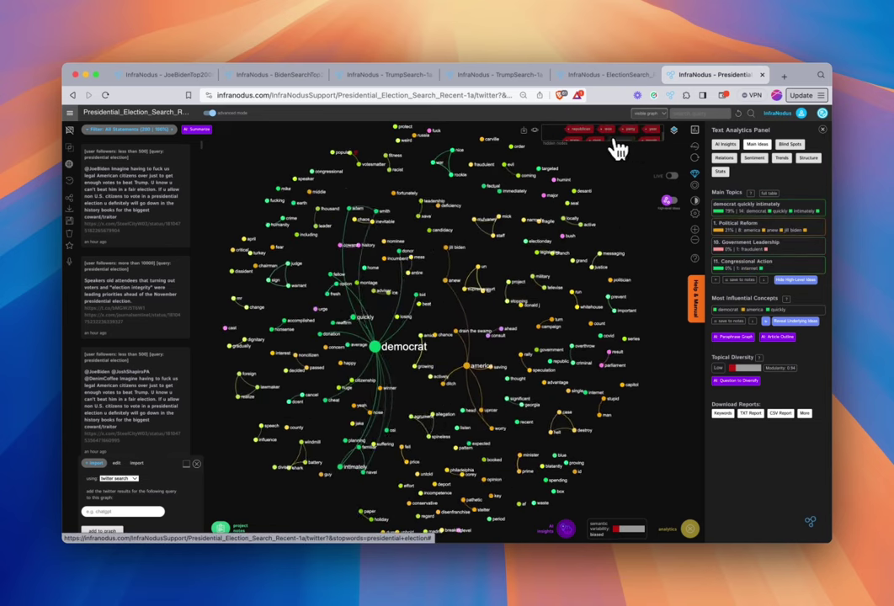
pyautogui.click(615, 142)
pyautogui.click(594, 138)
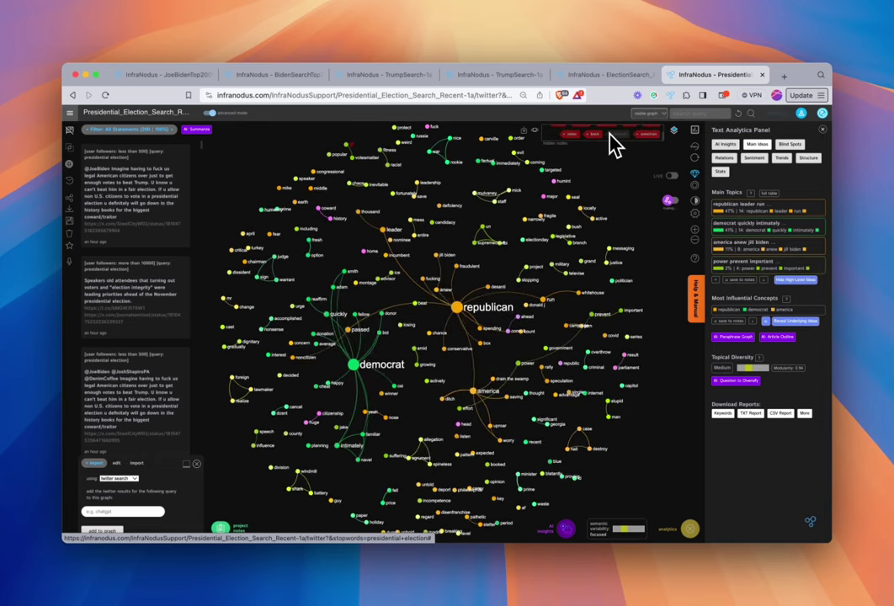
pyautogui.click(626, 132)
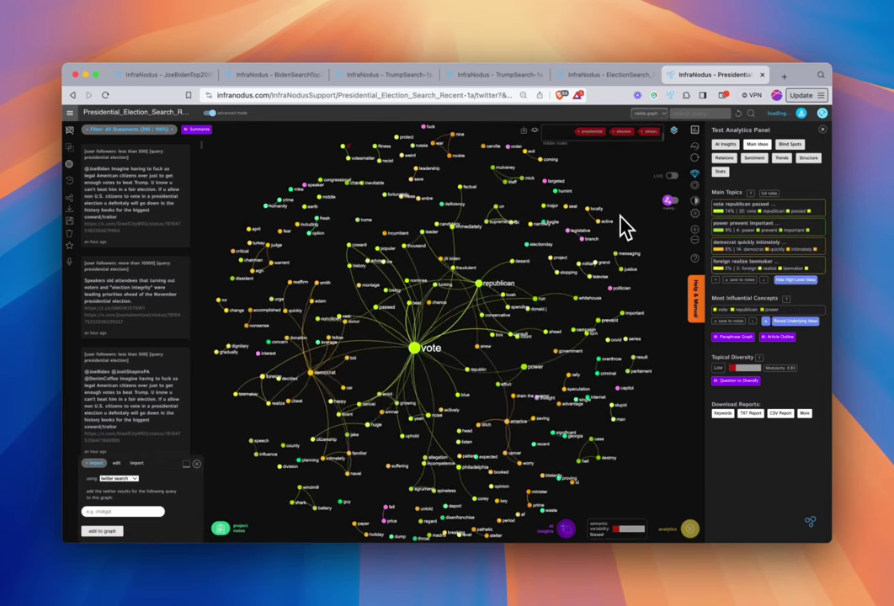